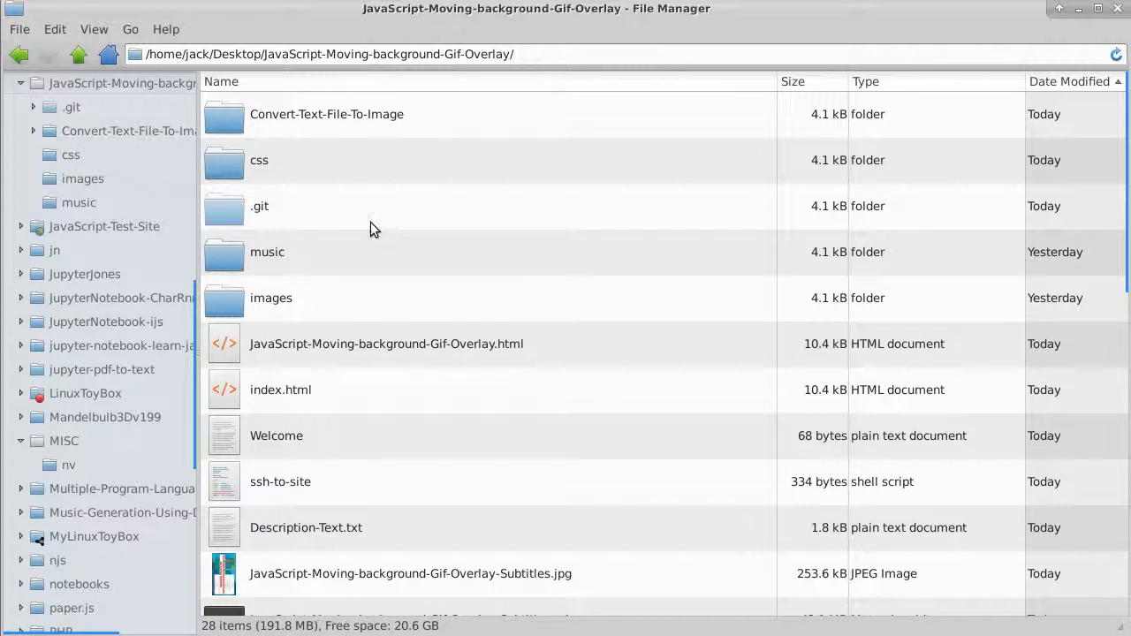
# Open 1280x720-crop.jpg from the Convert-Text-File-To-Image folder in GIMP and enlarge its window to fill the screen.
pyautogui.doubleClick(232, 125)
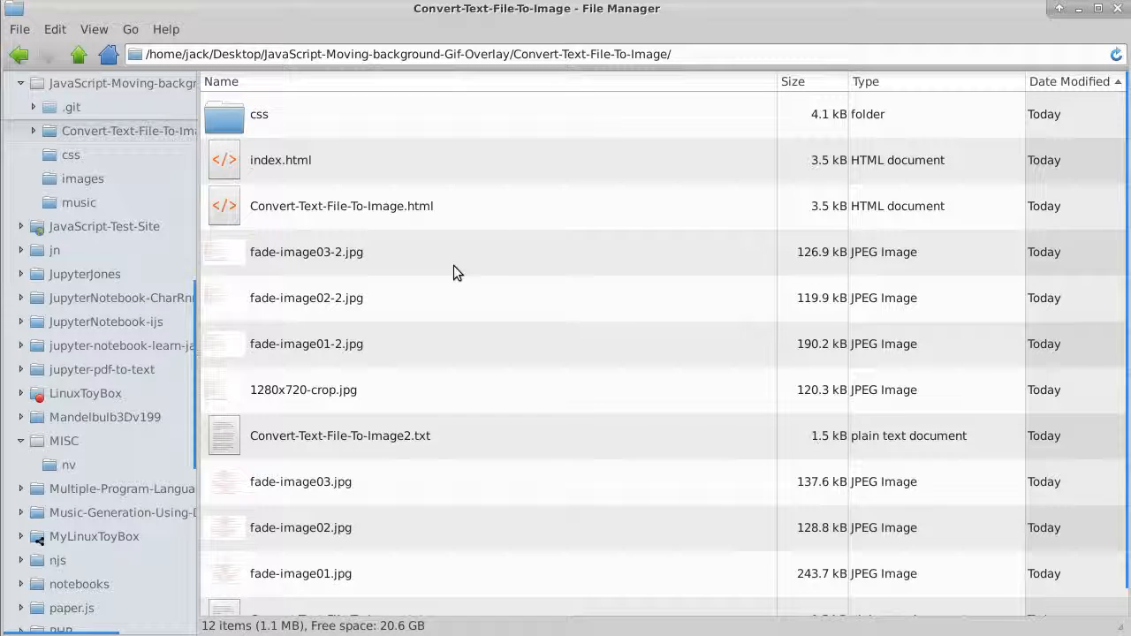
pyautogui.click(291, 392)
pyautogui.rightClick(292, 392)
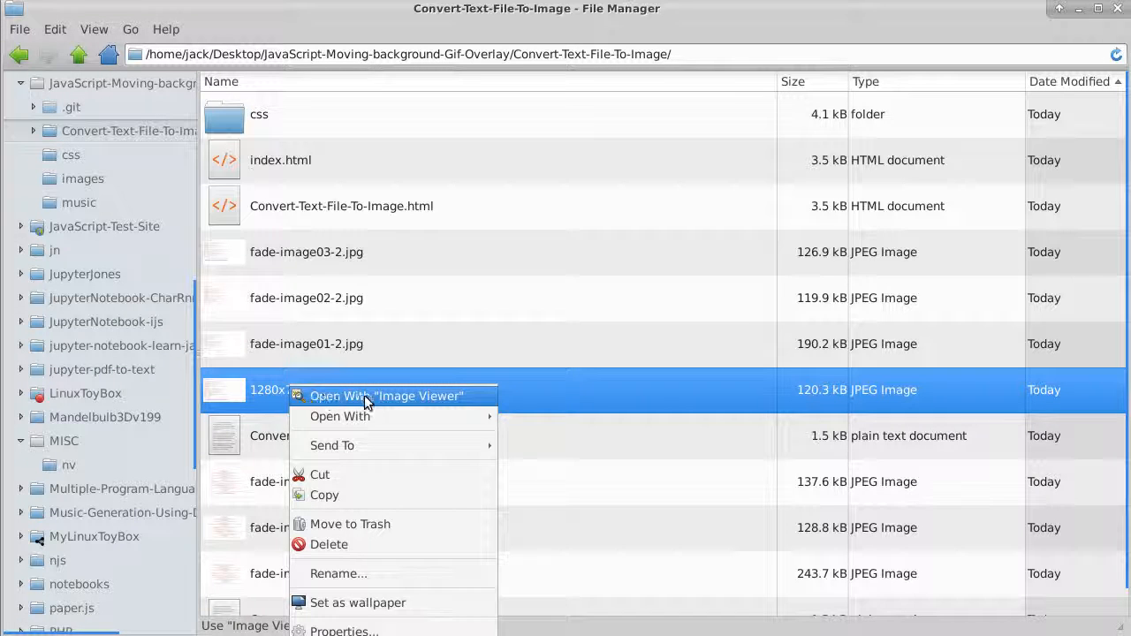
pyautogui.moveTo(437, 417)
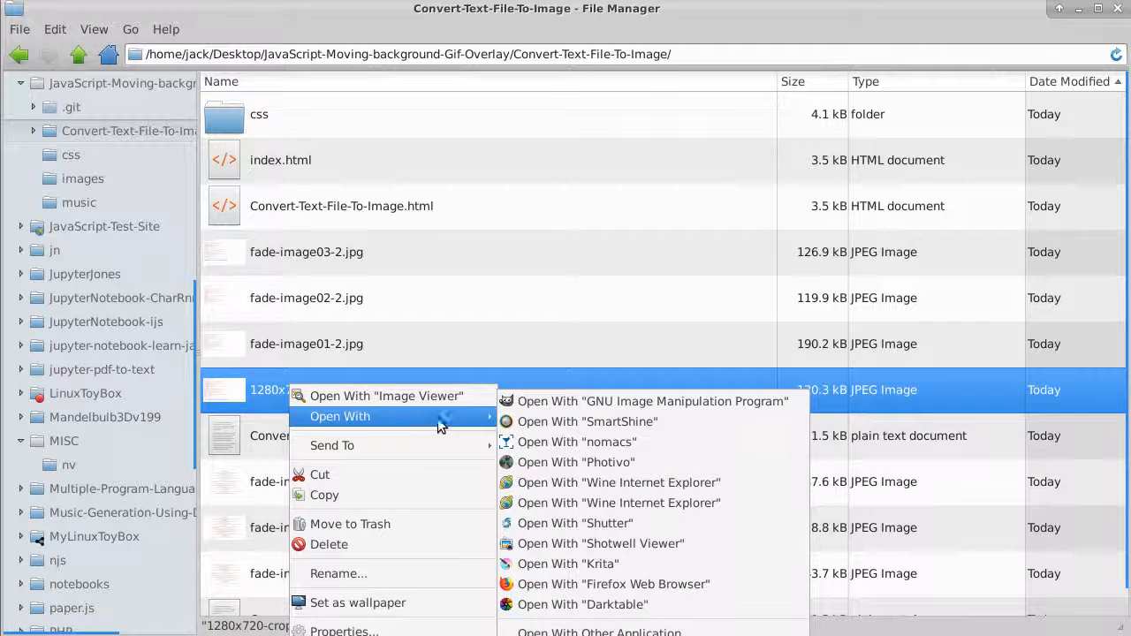
pyautogui.click(557, 402)
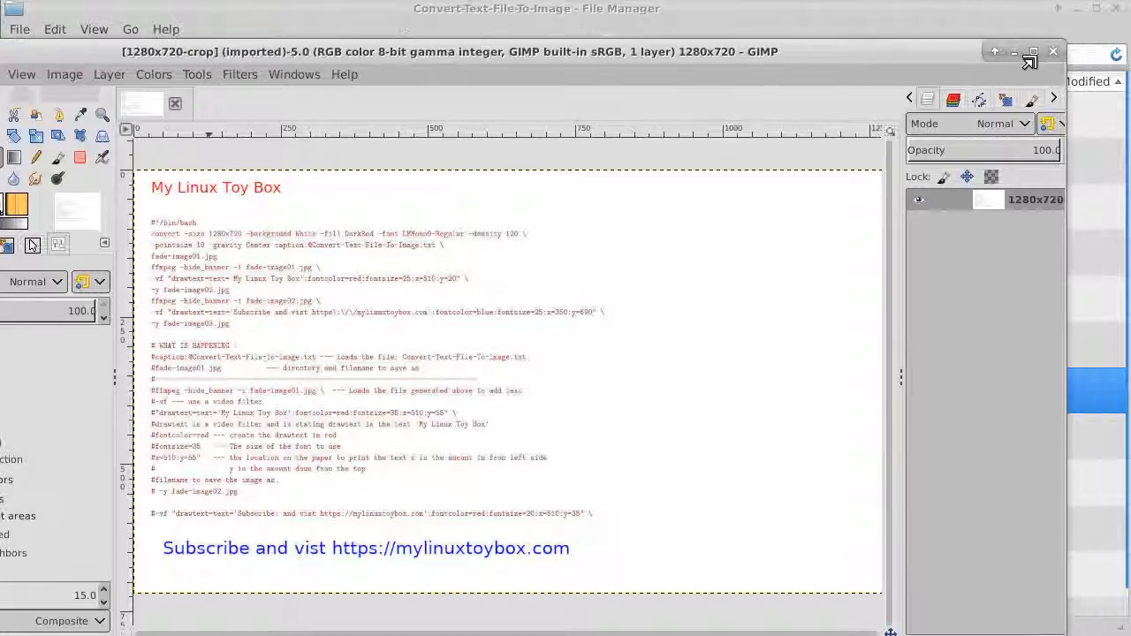
pyautogui.moveTo(1088, 29); pyautogui.dragTo(911, 16)
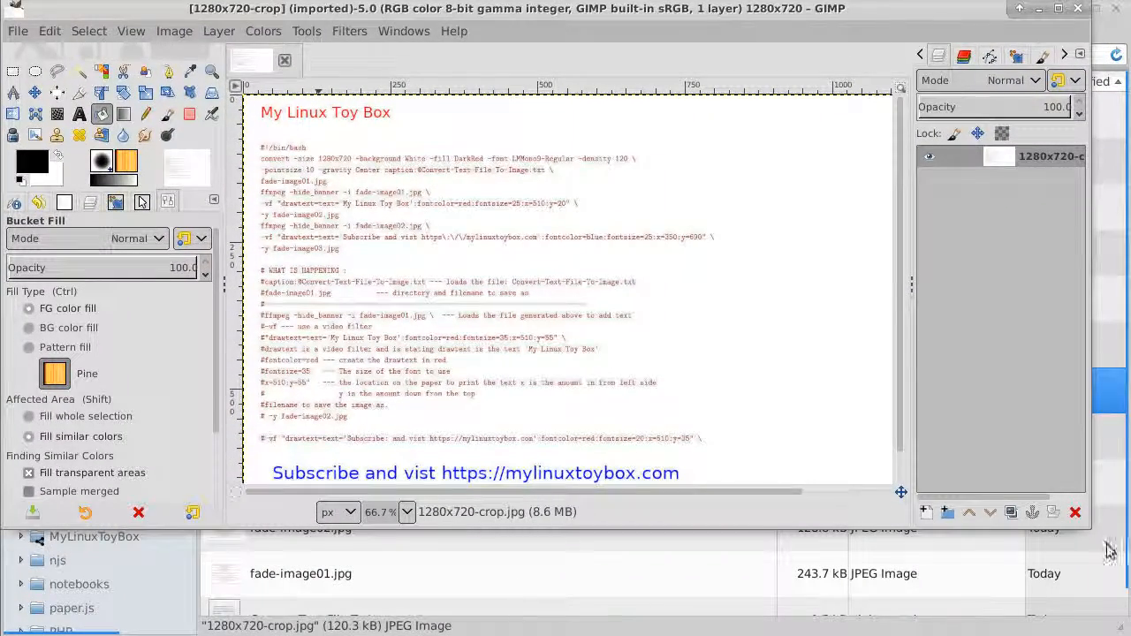
pyautogui.moveTo(1082, 520); pyautogui.dragTo(1122, 628)
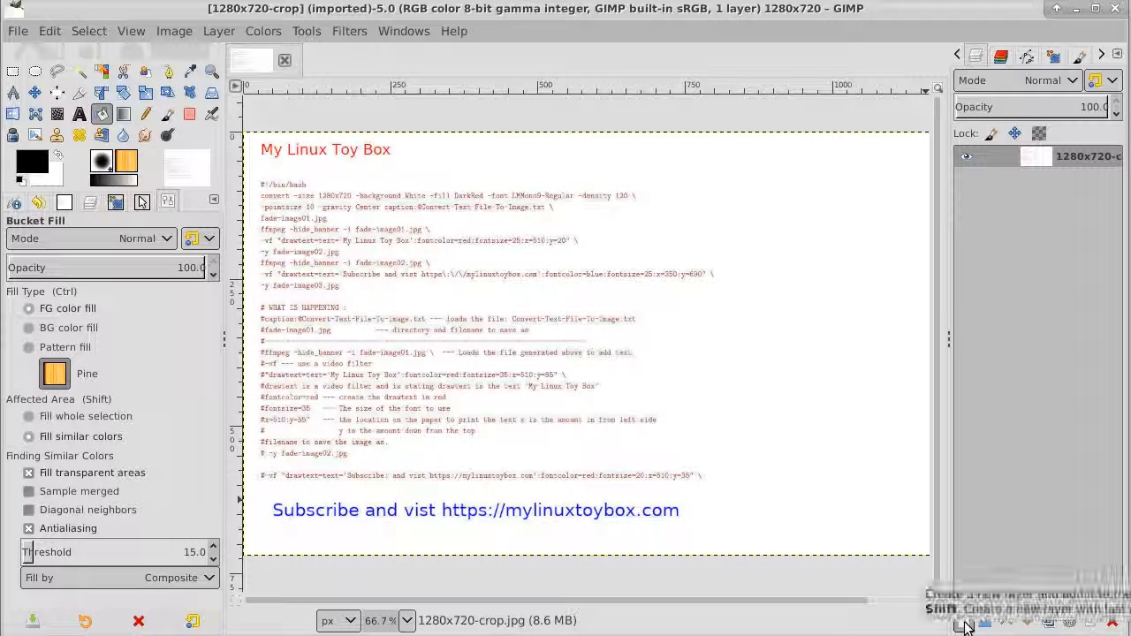
# Add a transparent 1280x720 layer and place the text "Convert Text File to Image" over the middle of the image.
pyautogui.click(964, 624)
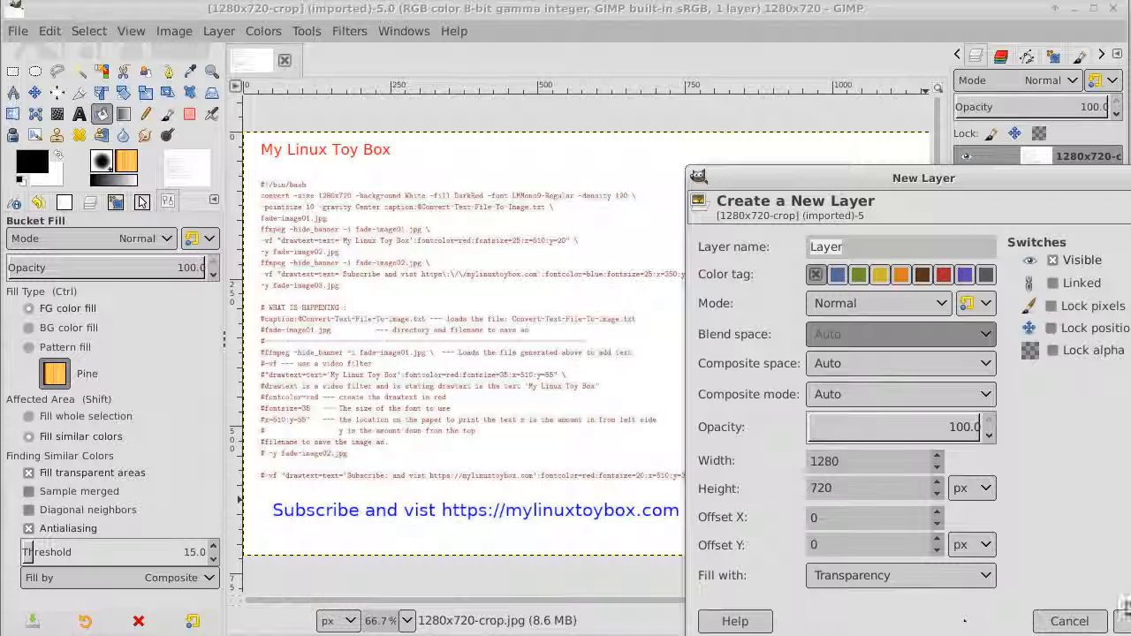
pyautogui.click(1122, 621)
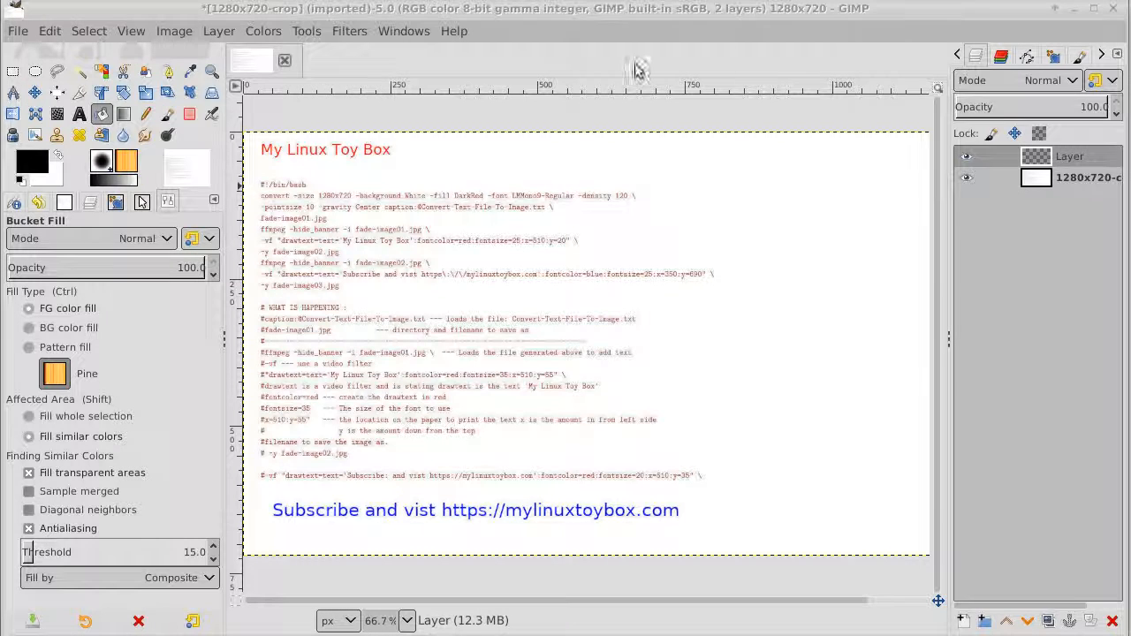
pyautogui.click(80, 114)
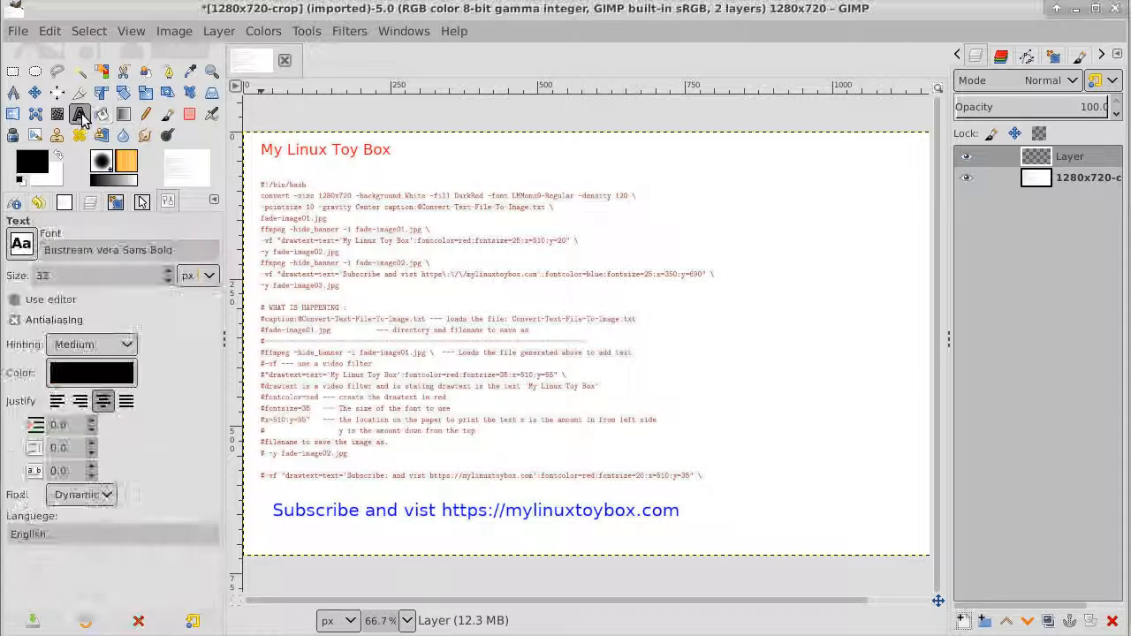
pyautogui.click(376, 299)
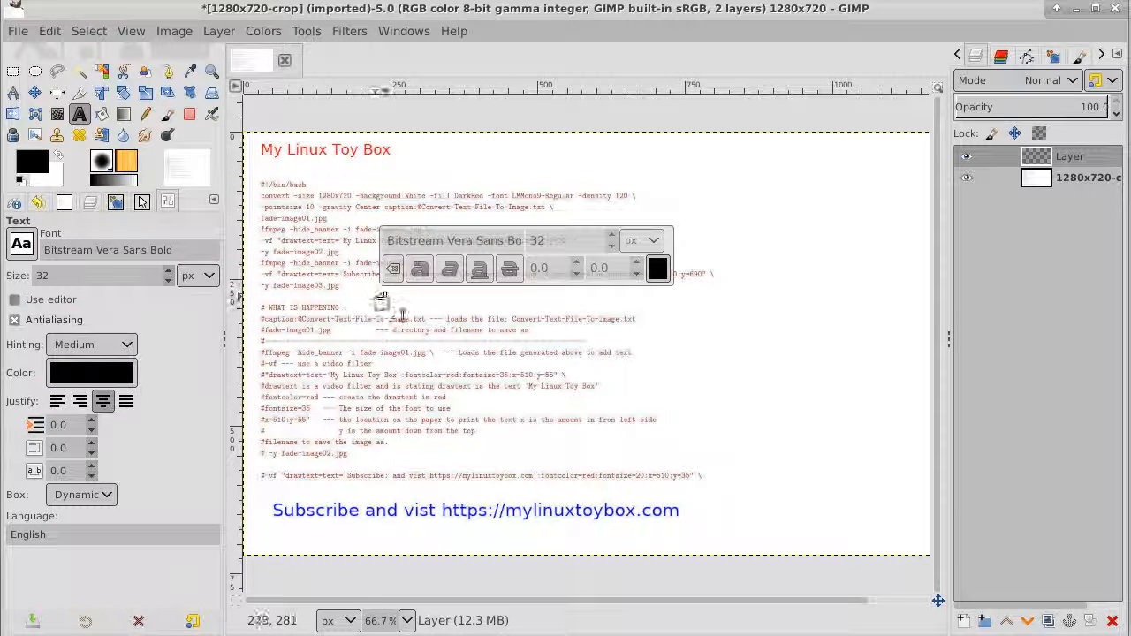
pyautogui.write('C')
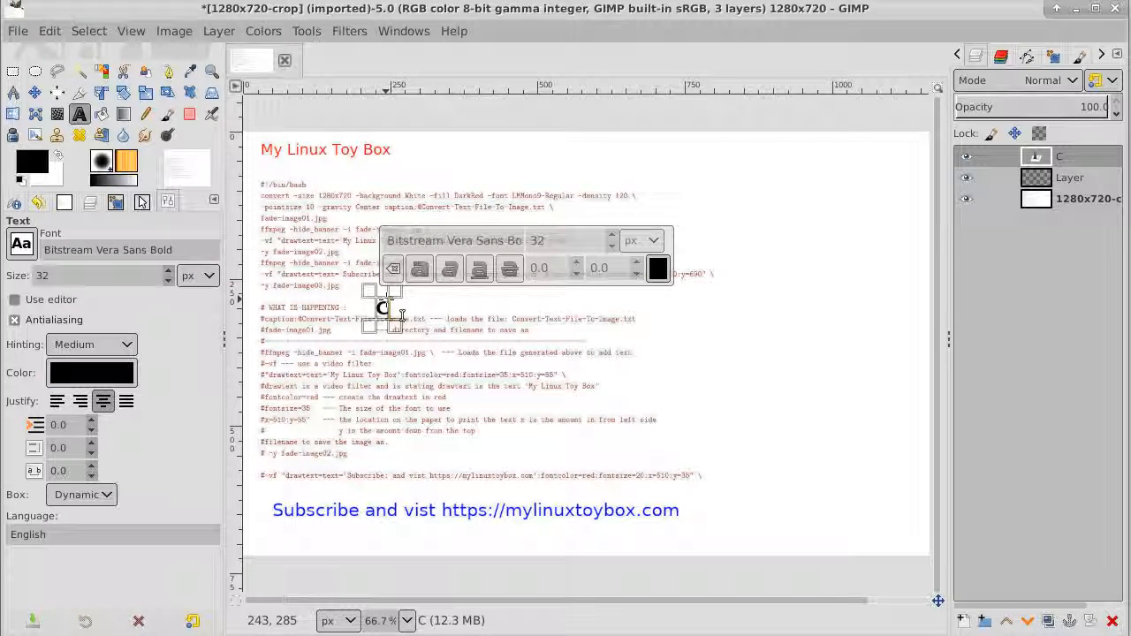
pyautogui.write('onvert-')
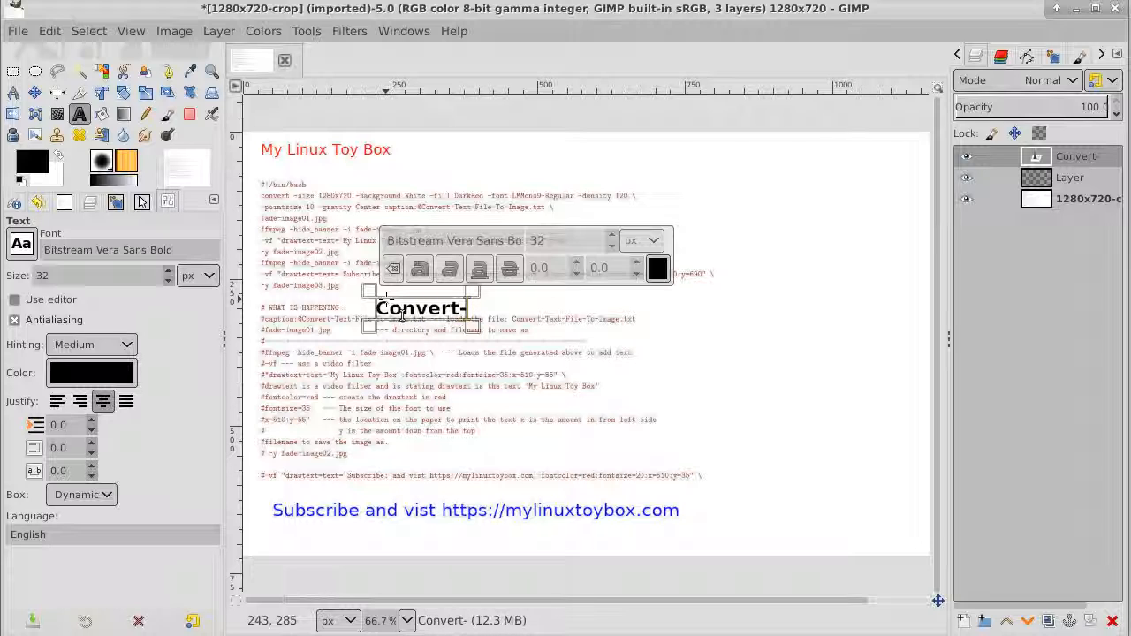
pyautogui.press('BackSpace')
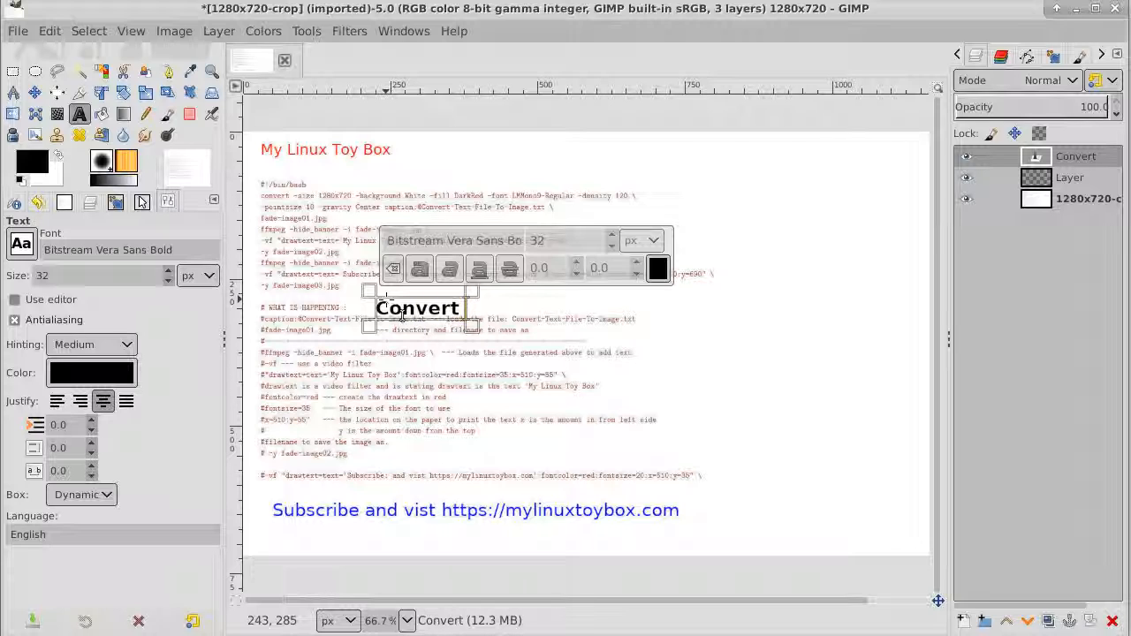
pyautogui.write('Text')
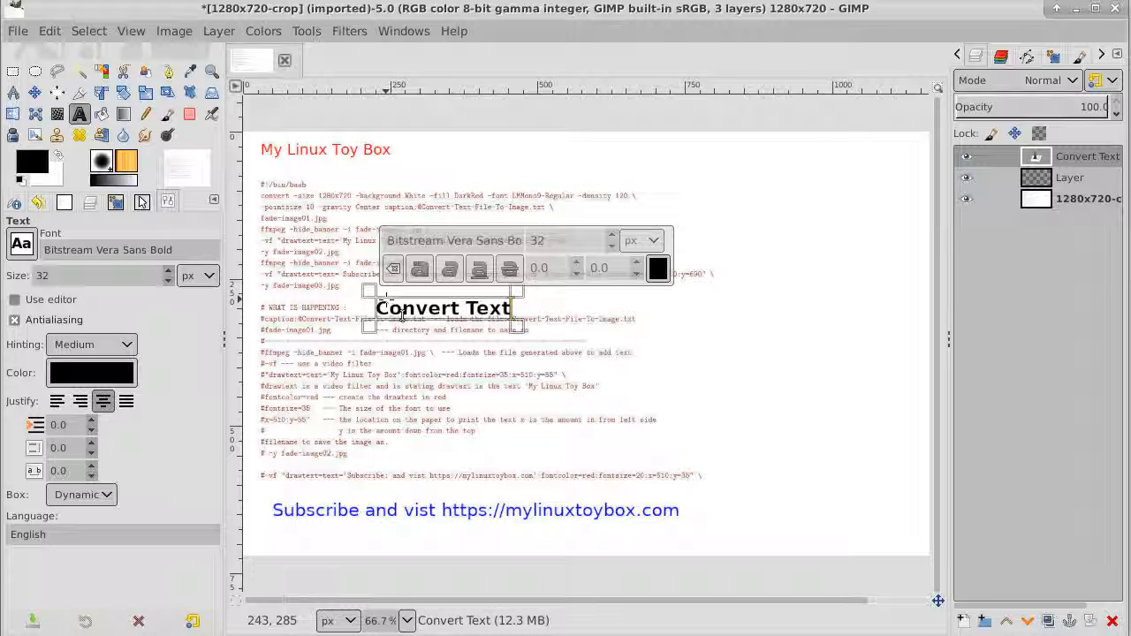
pyautogui.write(' fi')
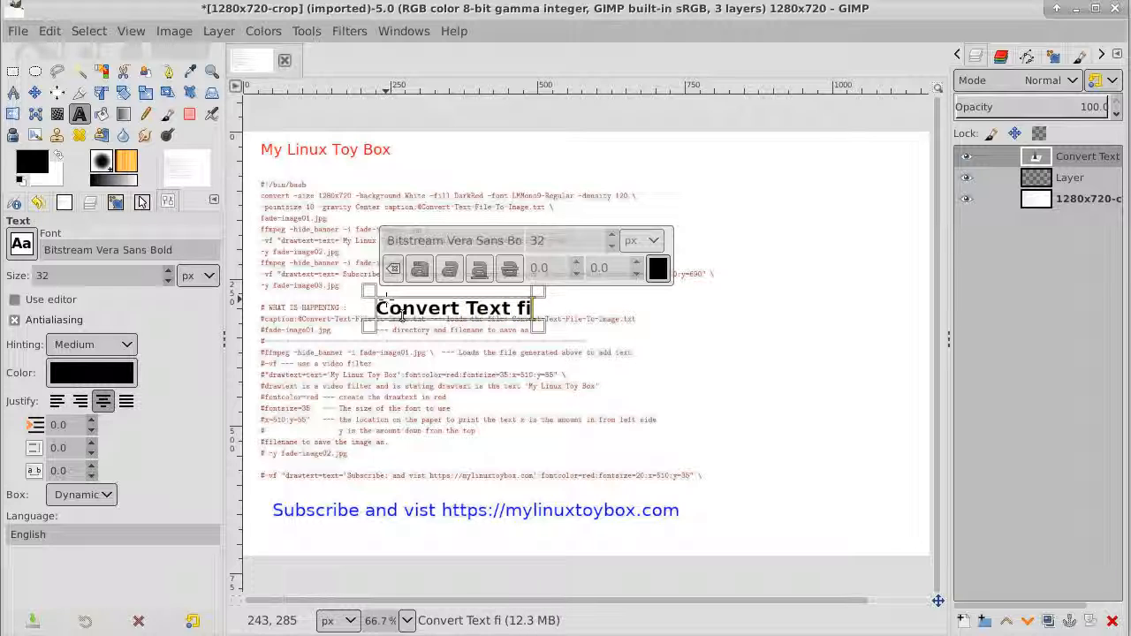
pyautogui.write('le to Image')
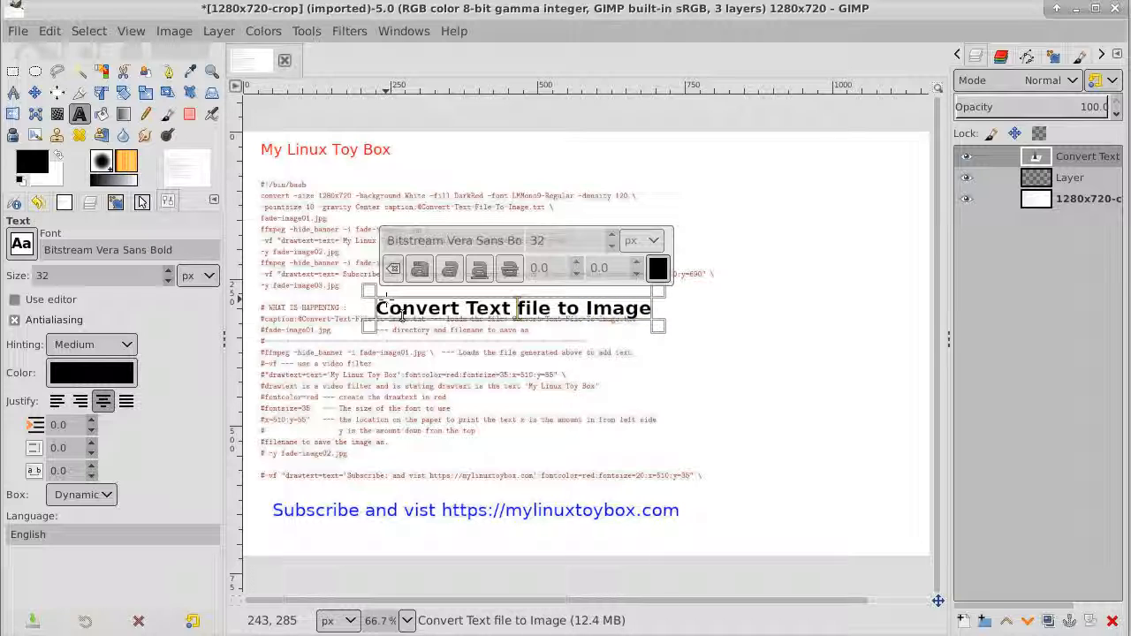
pyautogui.write('F')
pyautogui.press('Delete')
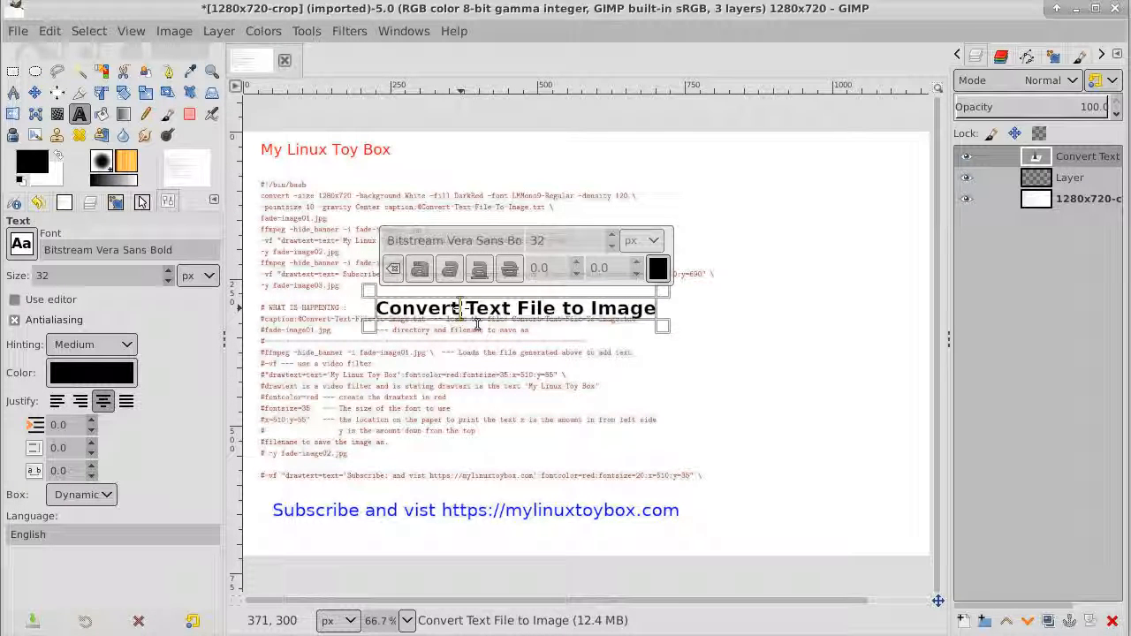
# Enlarge the whole title text to 70 px and break it onto a second line before "File".
pyautogui.hotkey('ctrl', 'a')
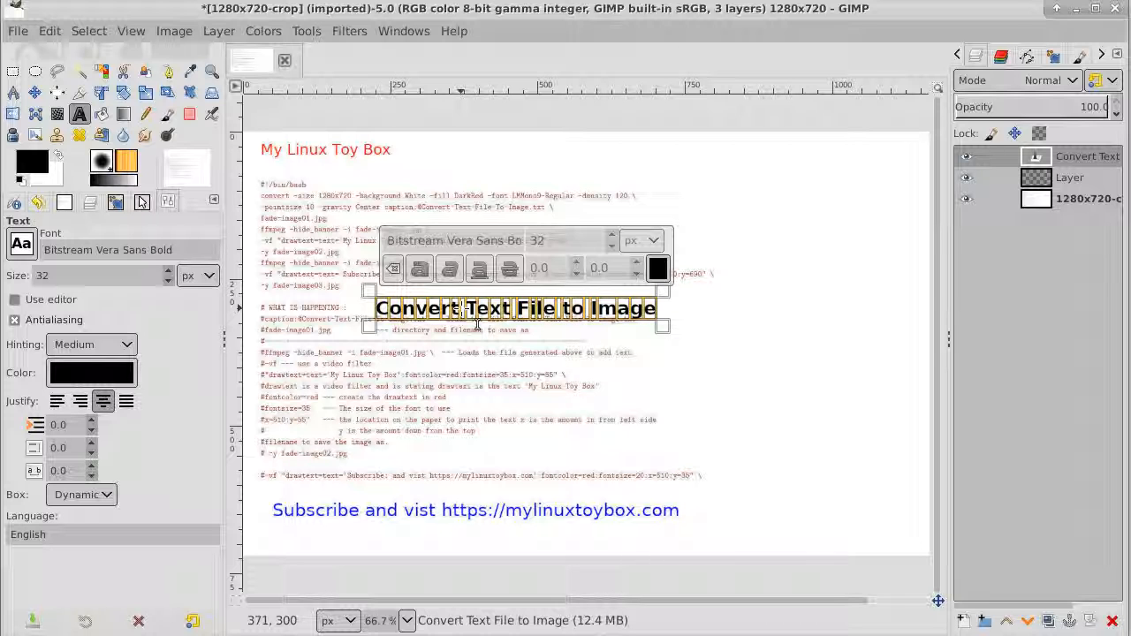
pyautogui.click(613, 237)
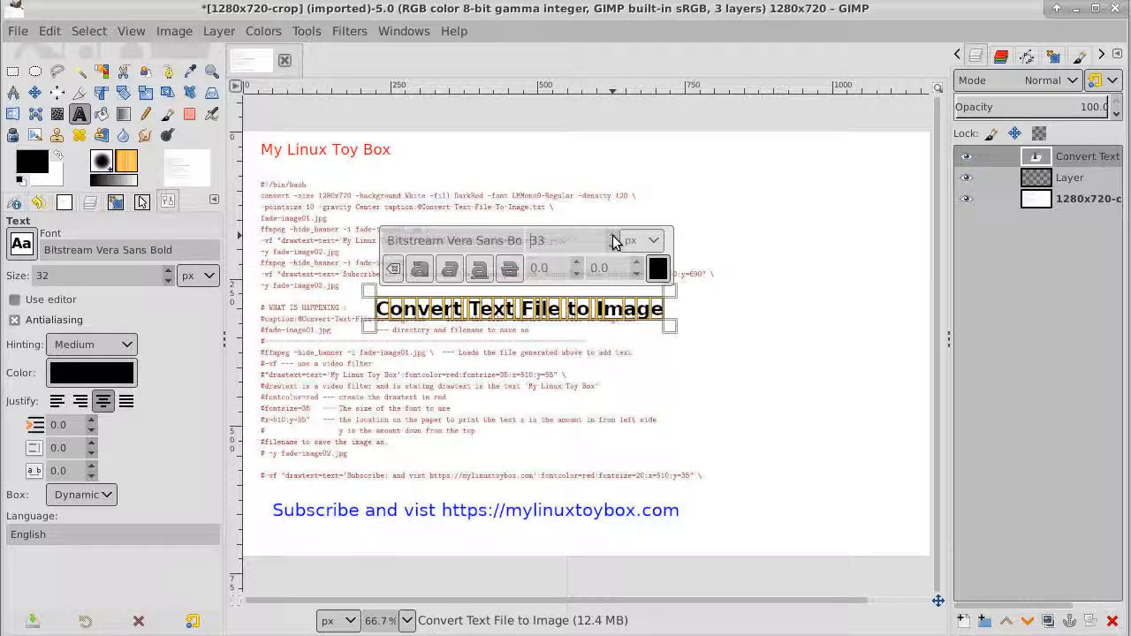
pyautogui.scroll(9, 616, 242)
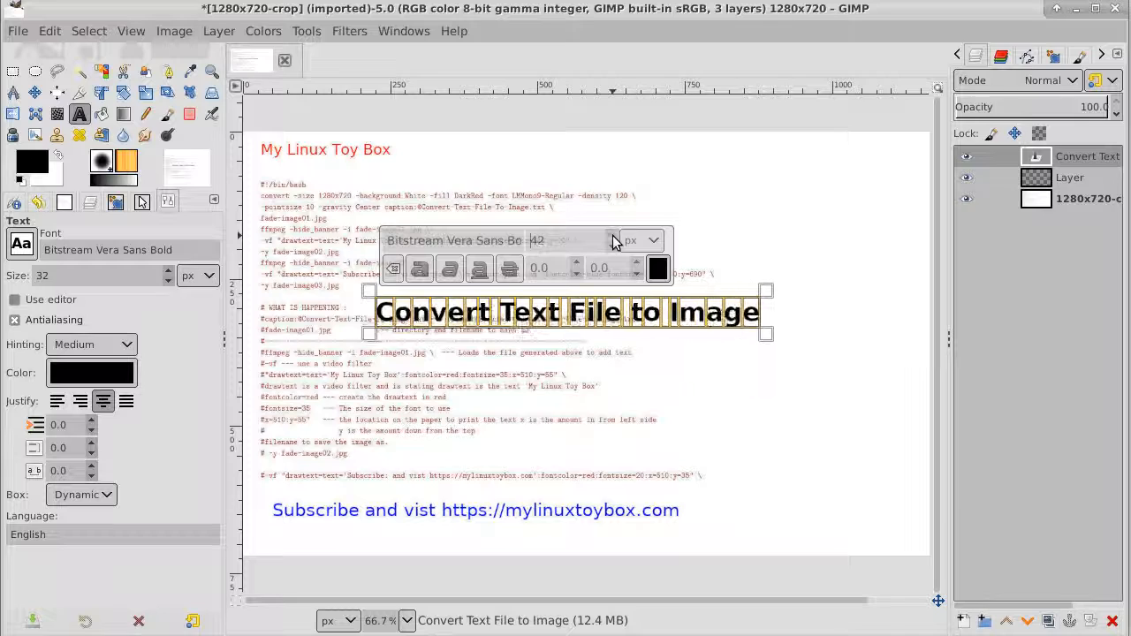
pyautogui.scroll(12, 616, 242)
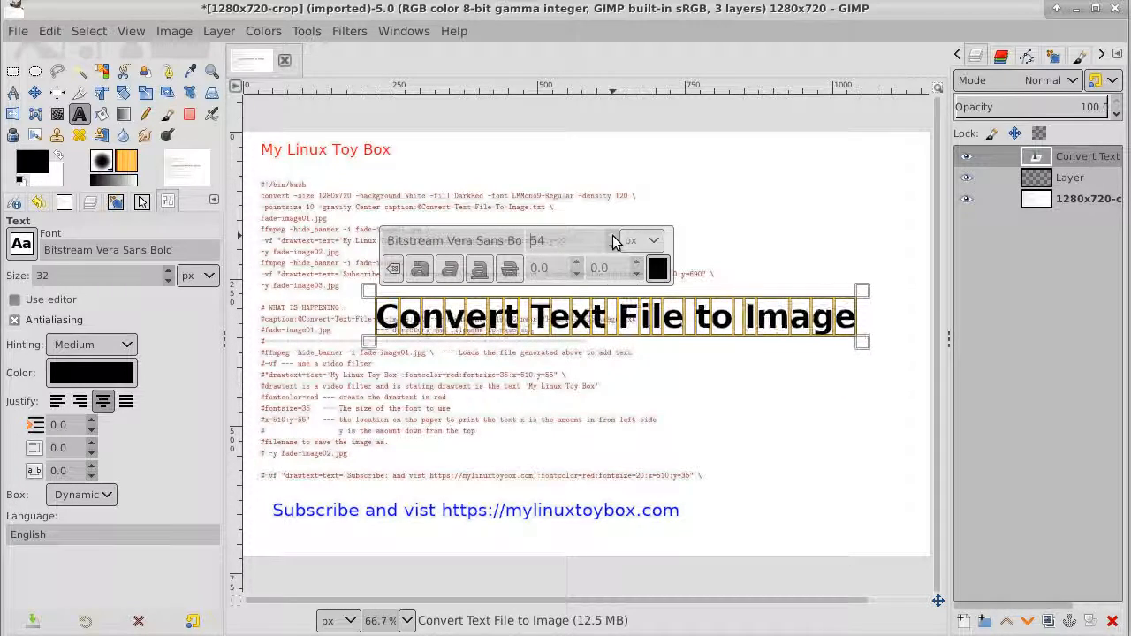
pyautogui.scroll(11, 615, 242)
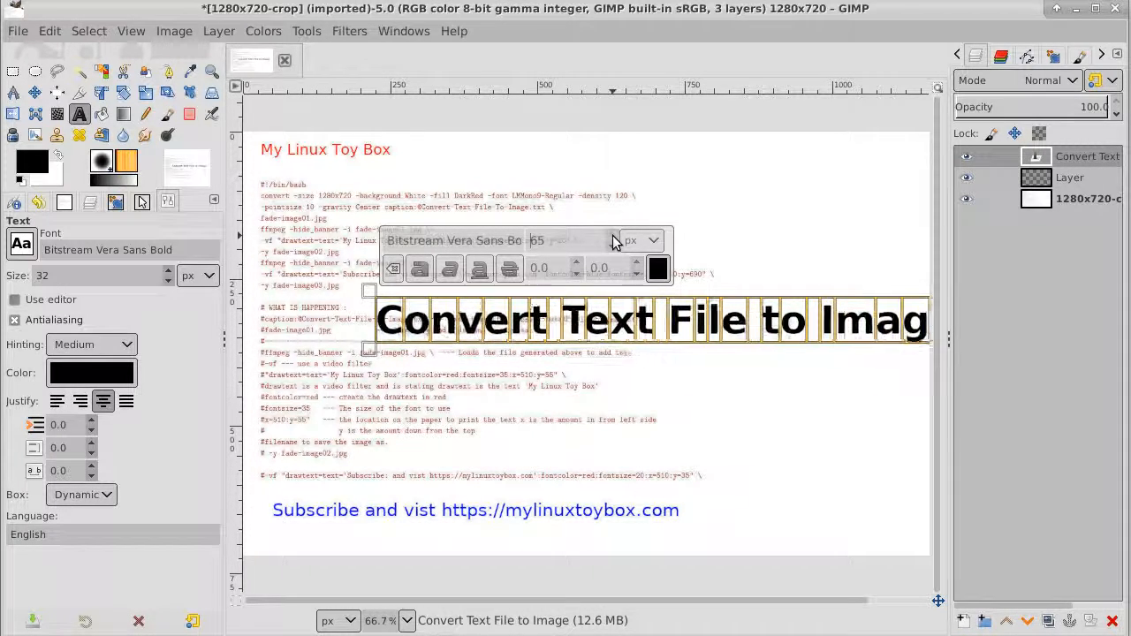
pyautogui.scroll(5, 616, 242)
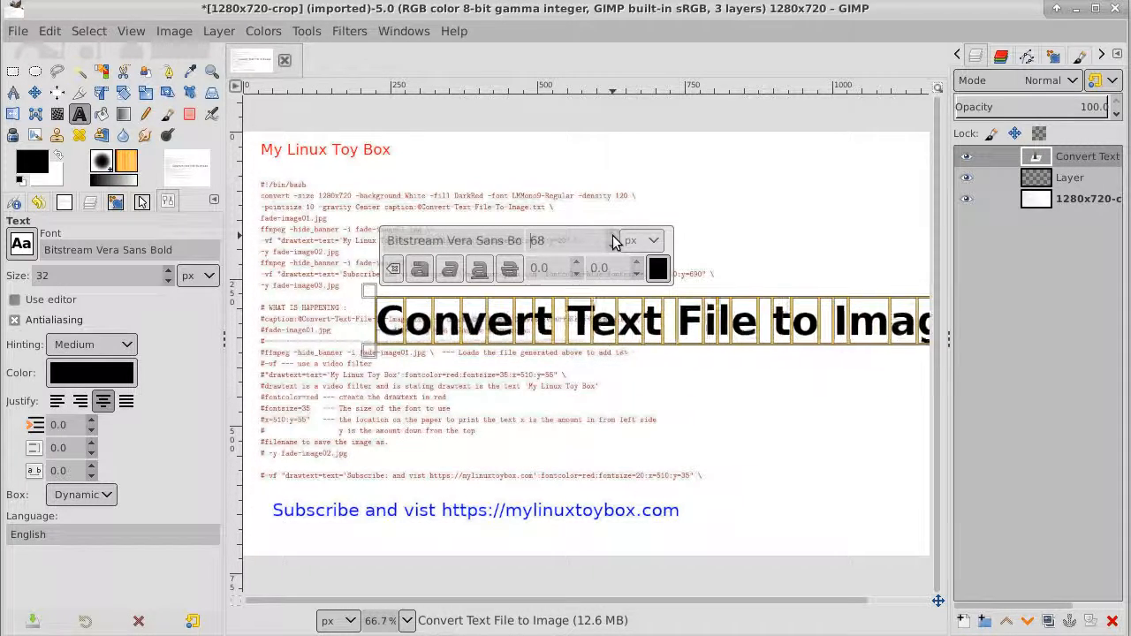
pyautogui.click(689, 313)
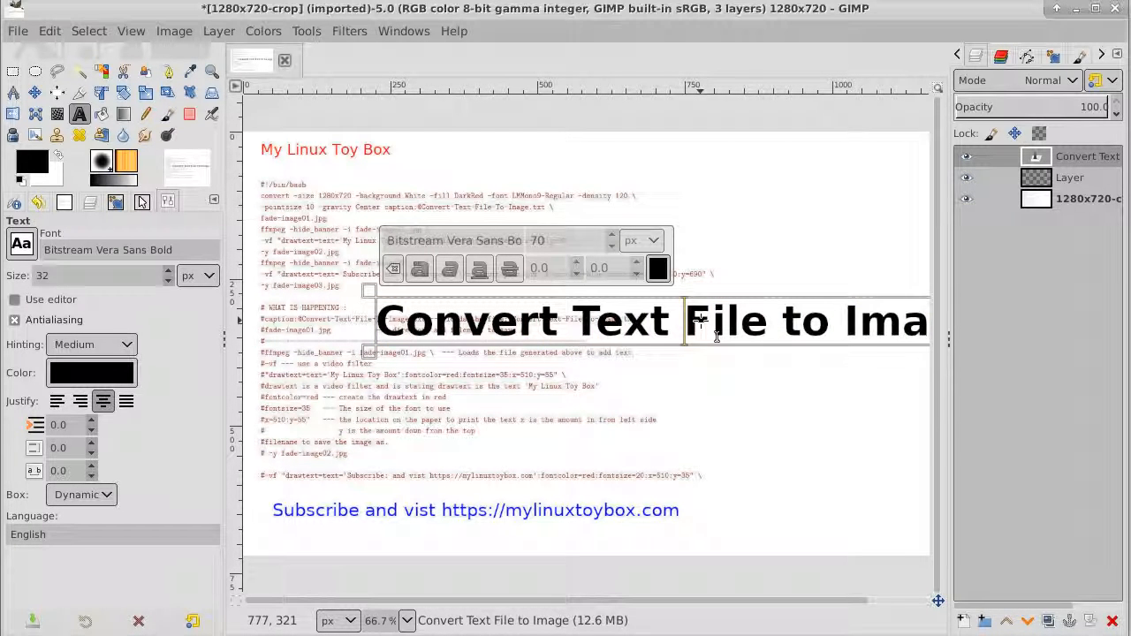
pyautogui.press('Return')
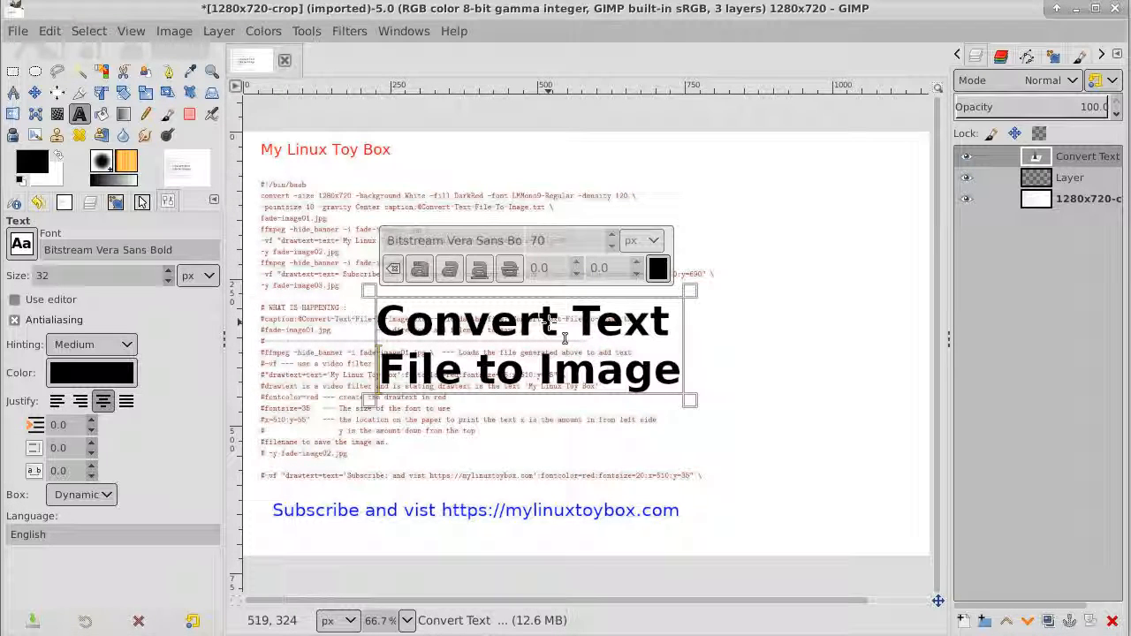
# Set the font size of both title lines to 115 px.
pyautogui.hotkey('ctrl', 'a')
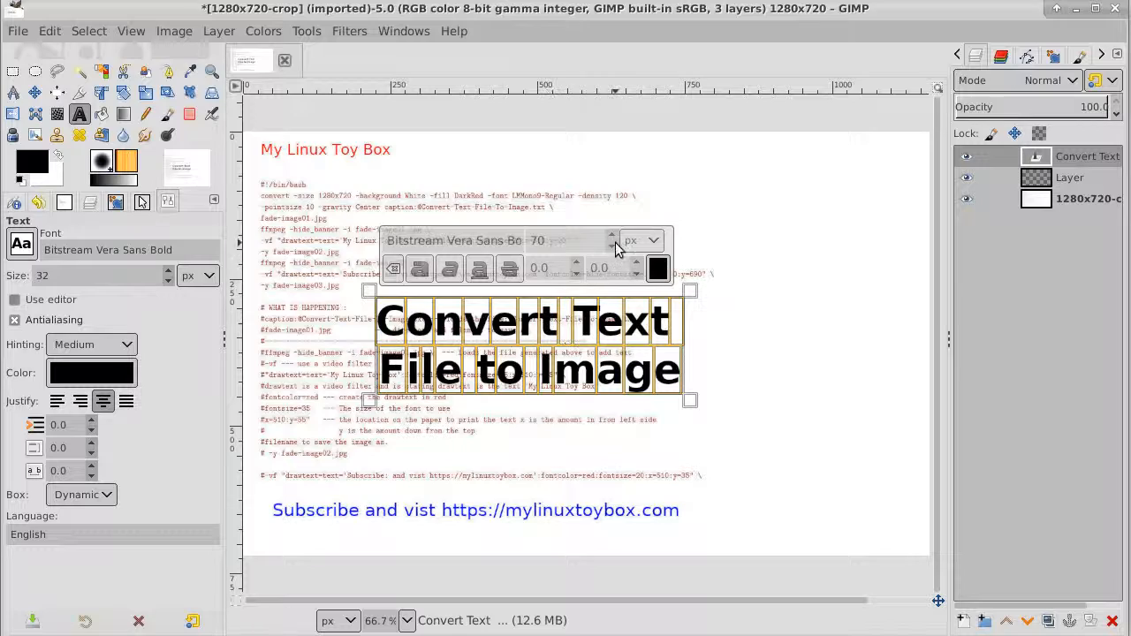
pyautogui.scroll(7, 615, 242)
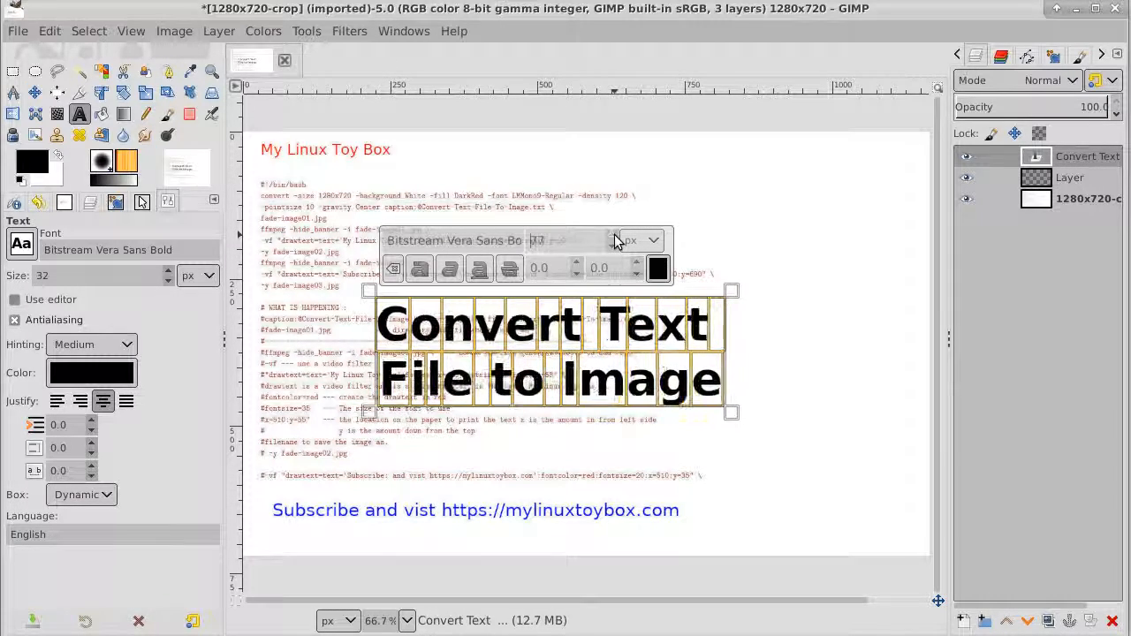
pyautogui.scroll(17, 615, 242)
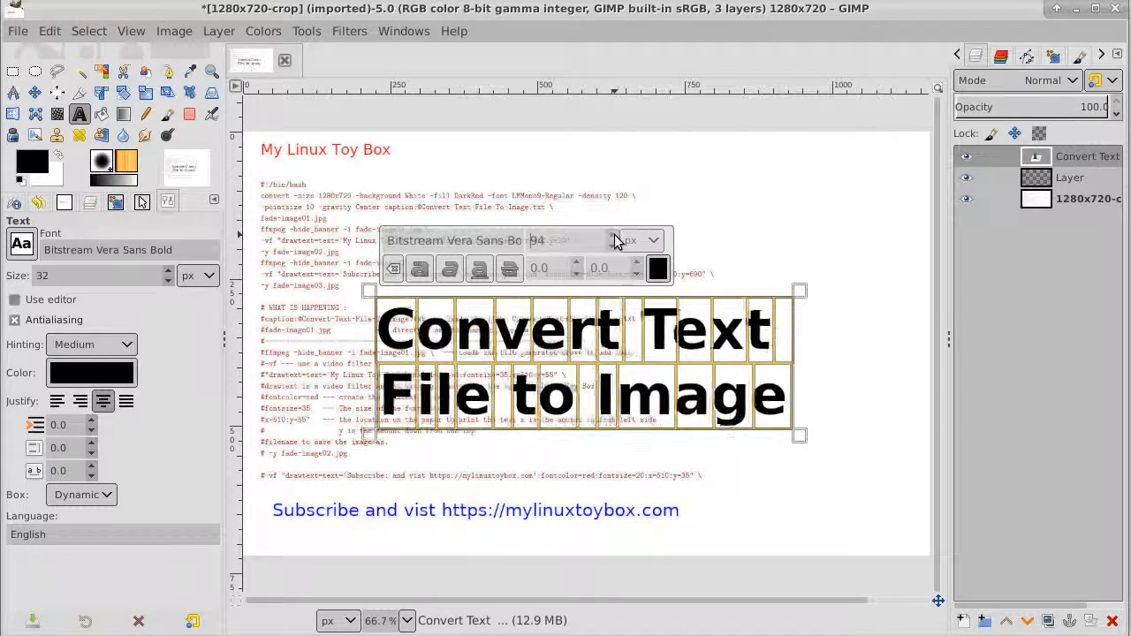
pyautogui.scroll(12, 616, 242)
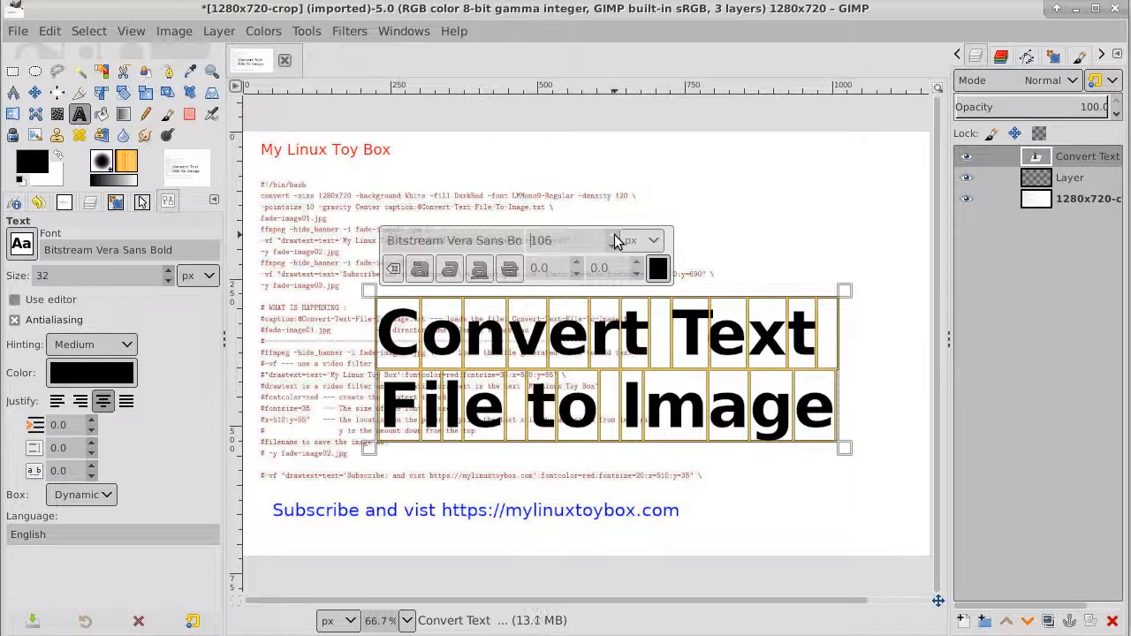
pyautogui.scroll(9, 616, 242)
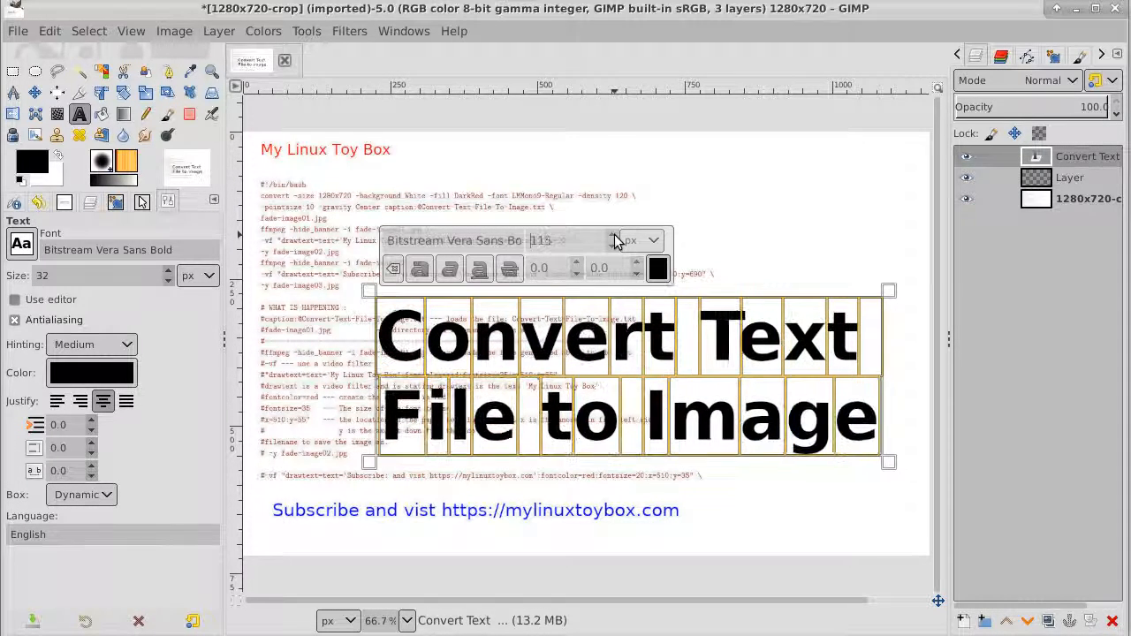
# Move the title text up and to the left so it sits closer to the image's centre.
pyautogui.click(12, 70)
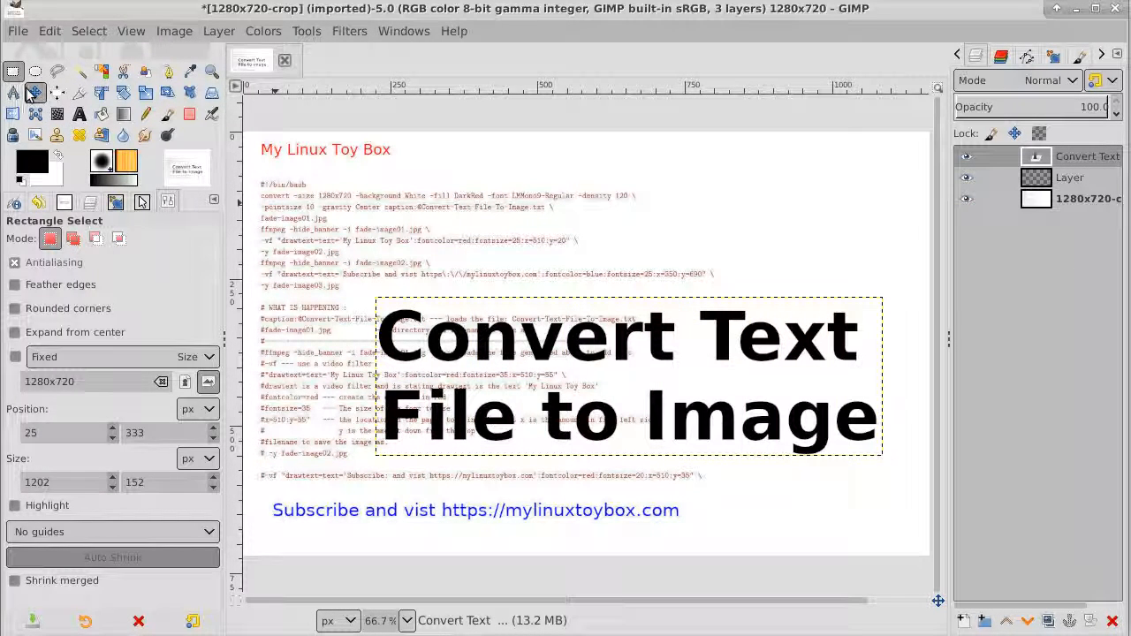
pyautogui.click(35, 91)
pyautogui.moveTo(658, 365); pyautogui.dragTo(605, 342)
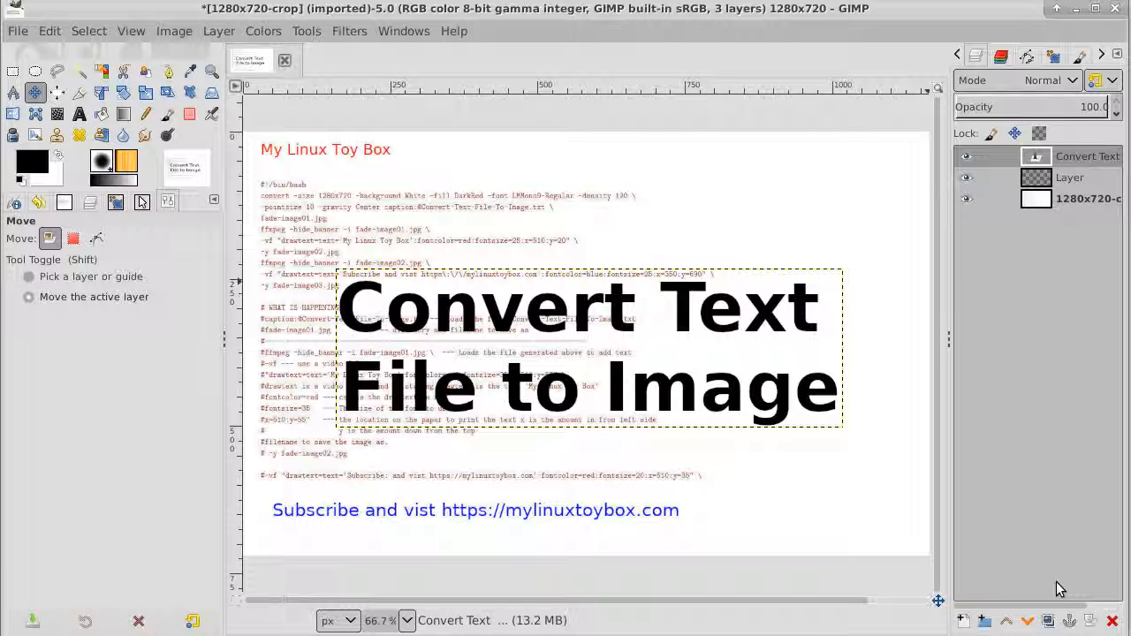
# Merge the title text layer down into the transparent layer beneath it and select the merged layer.
pyautogui.rightClick(1052, 157)
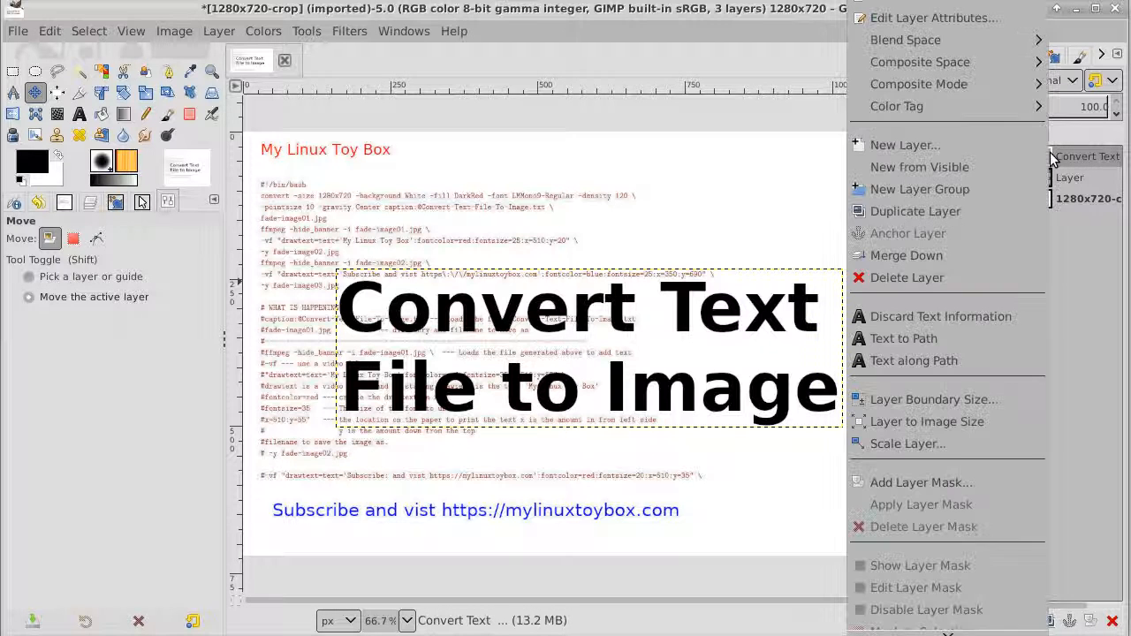
pyautogui.click(1012, 254)
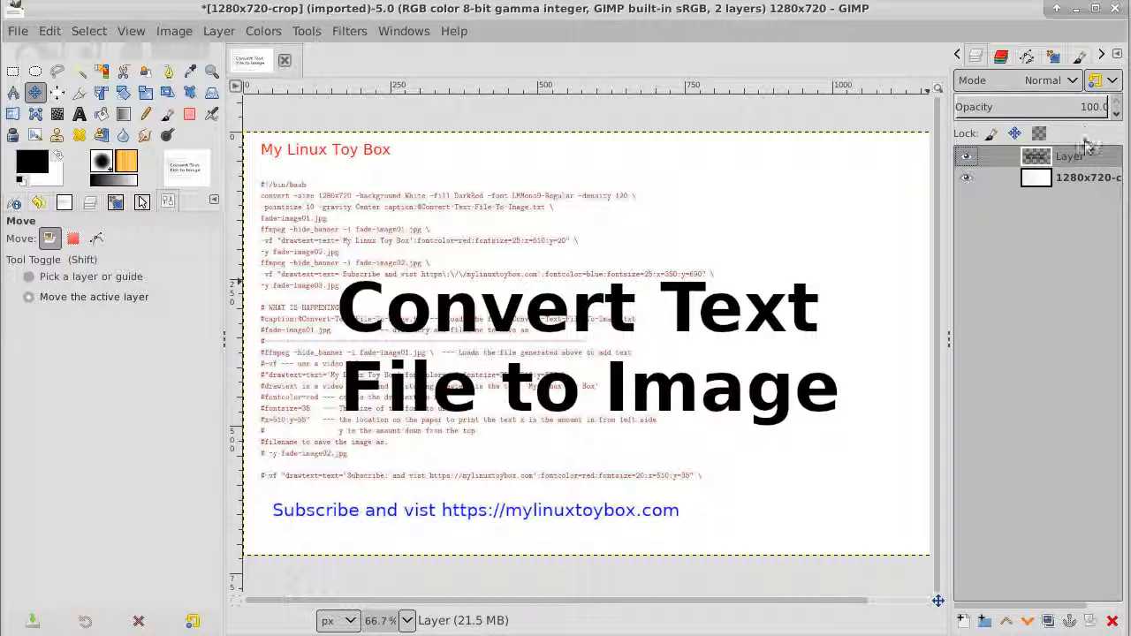
pyautogui.click(1084, 156)
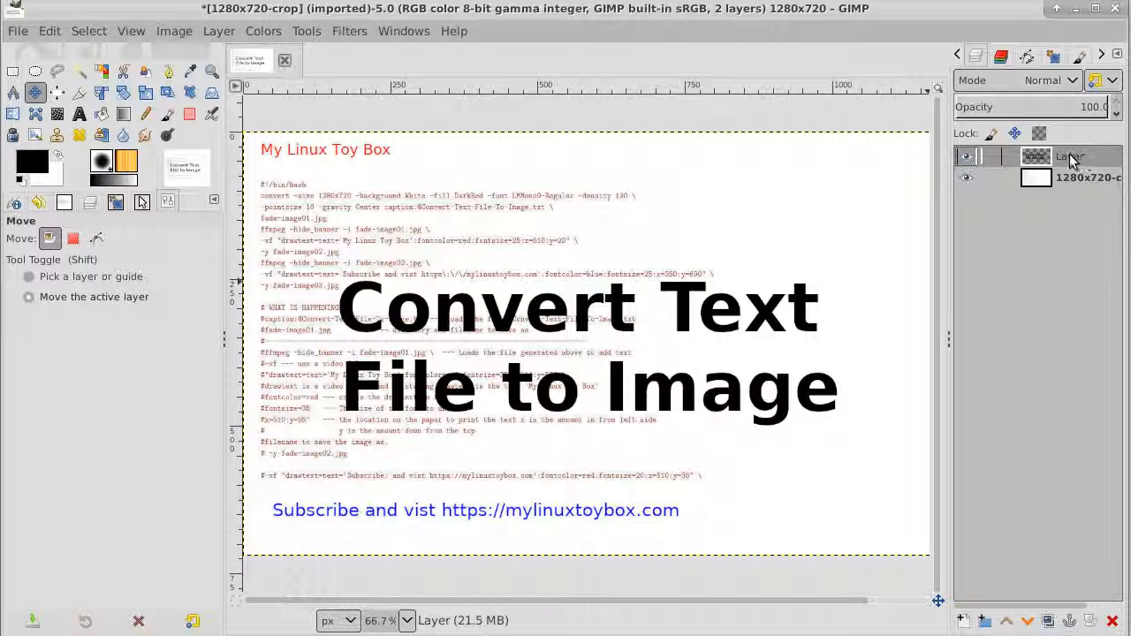
# Add a transparent 1280x720 layer on top and select the black title lettering by color on the title layer beneath.
pyautogui.click(963, 620)
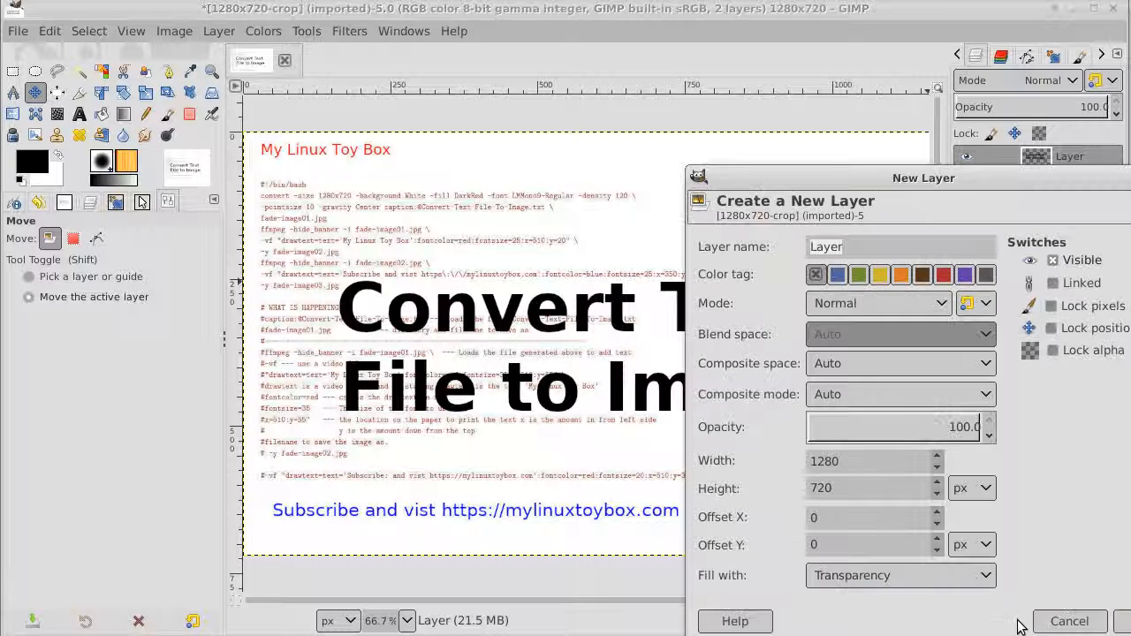
pyautogui.press('Return')
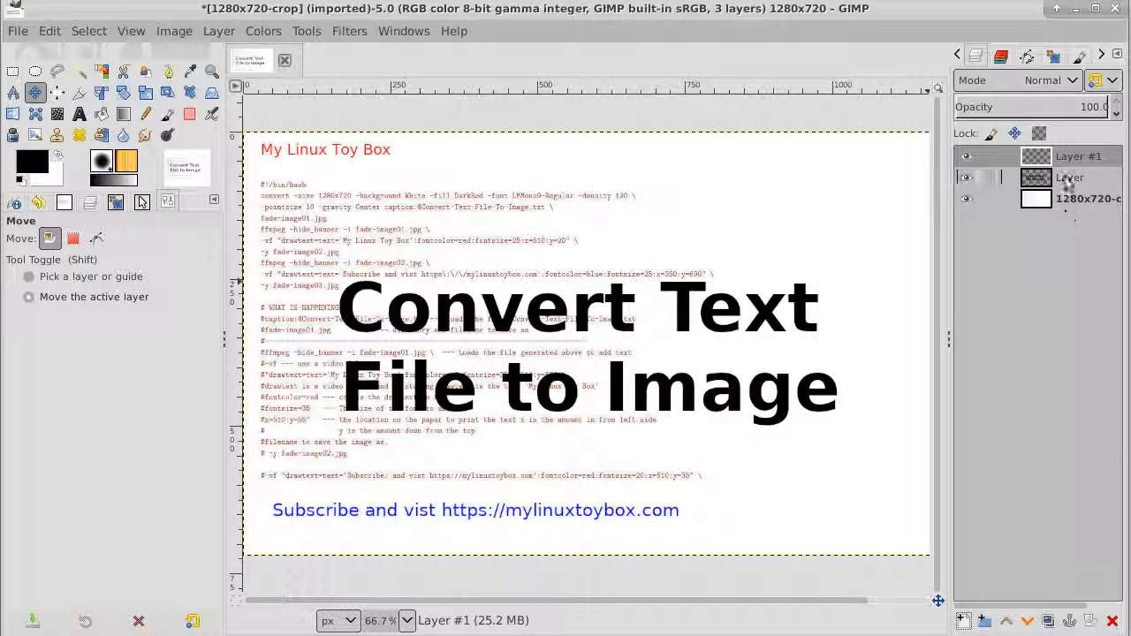
pyautogui.click(1069, 179)
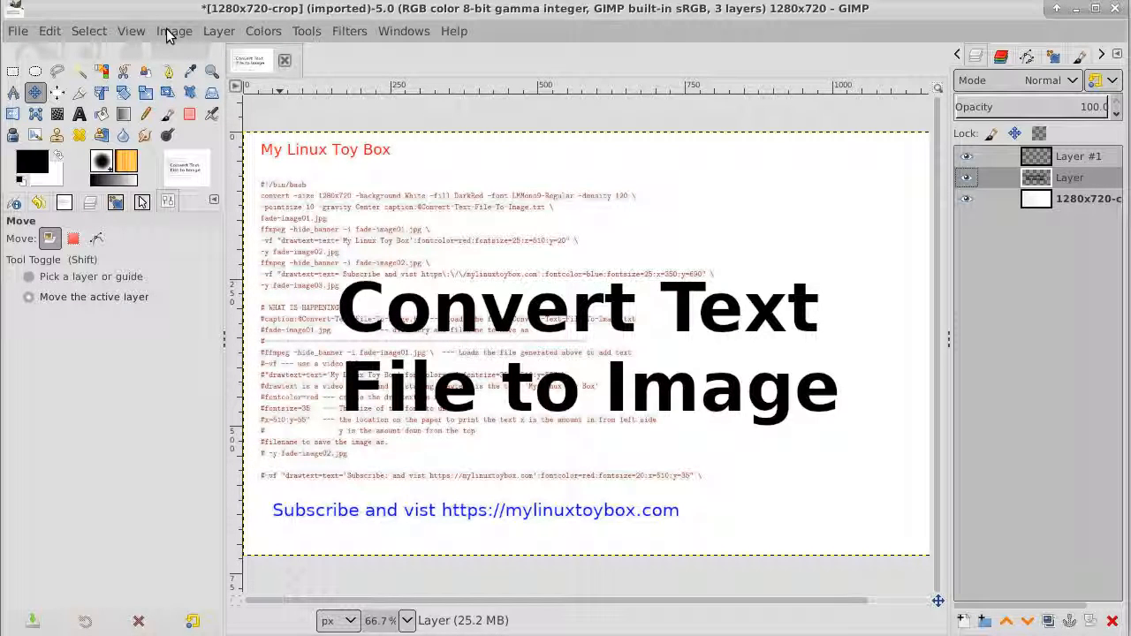
pyautogui.click(101, 71)
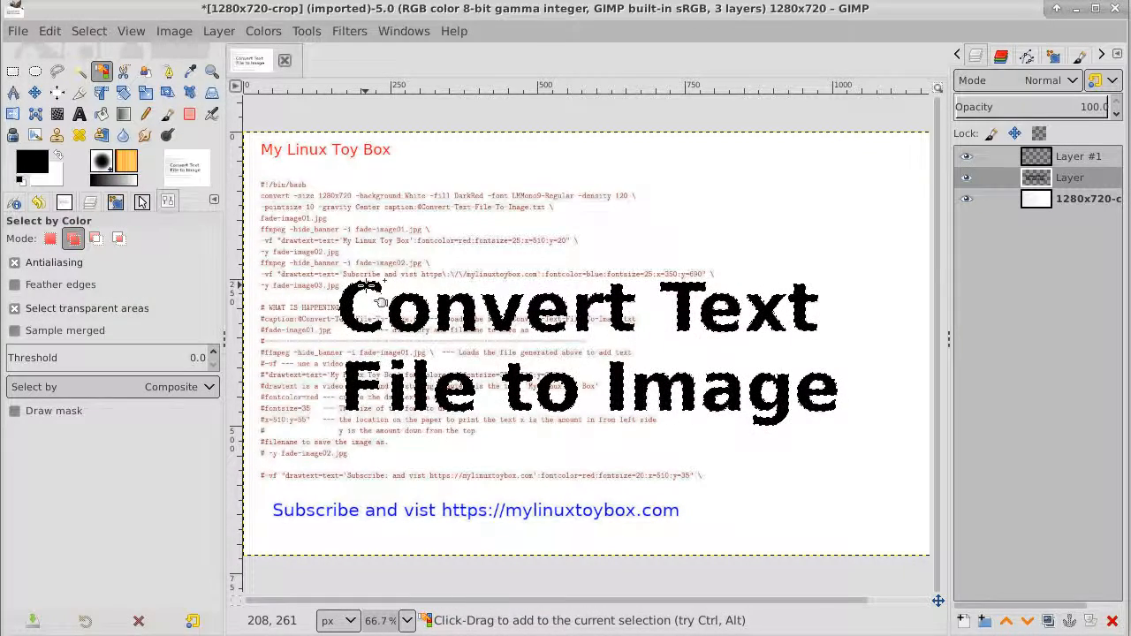
# Fill the selected title lettering with red (ff0000) on the new top layer and clear the selection.
pyautogui.click(1084, 164)
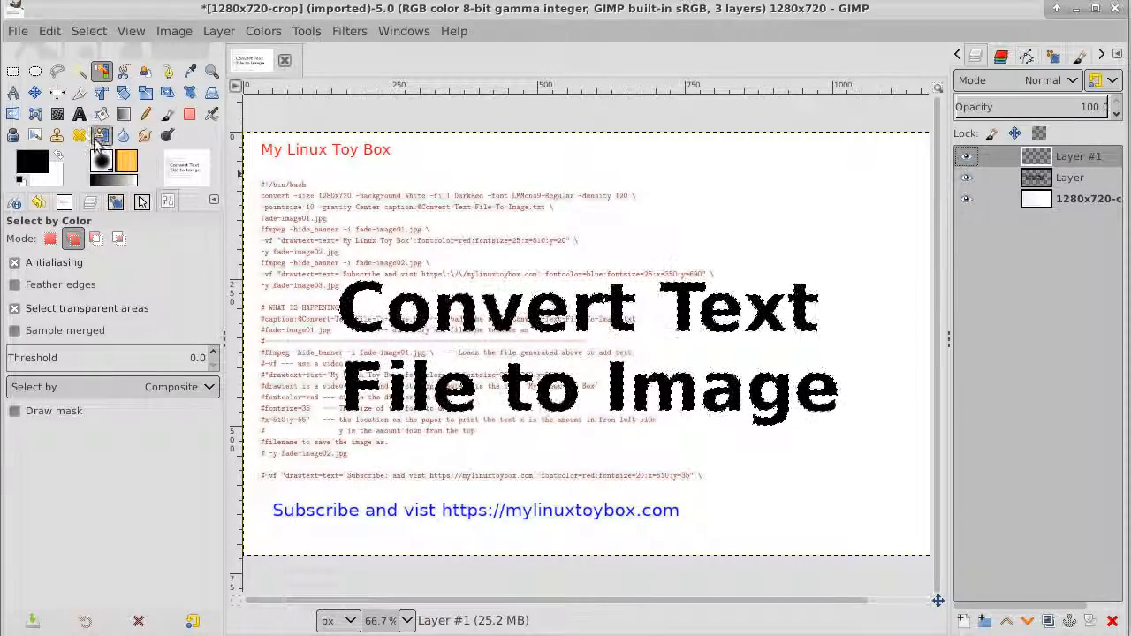
pyautogui.click(35, 165)
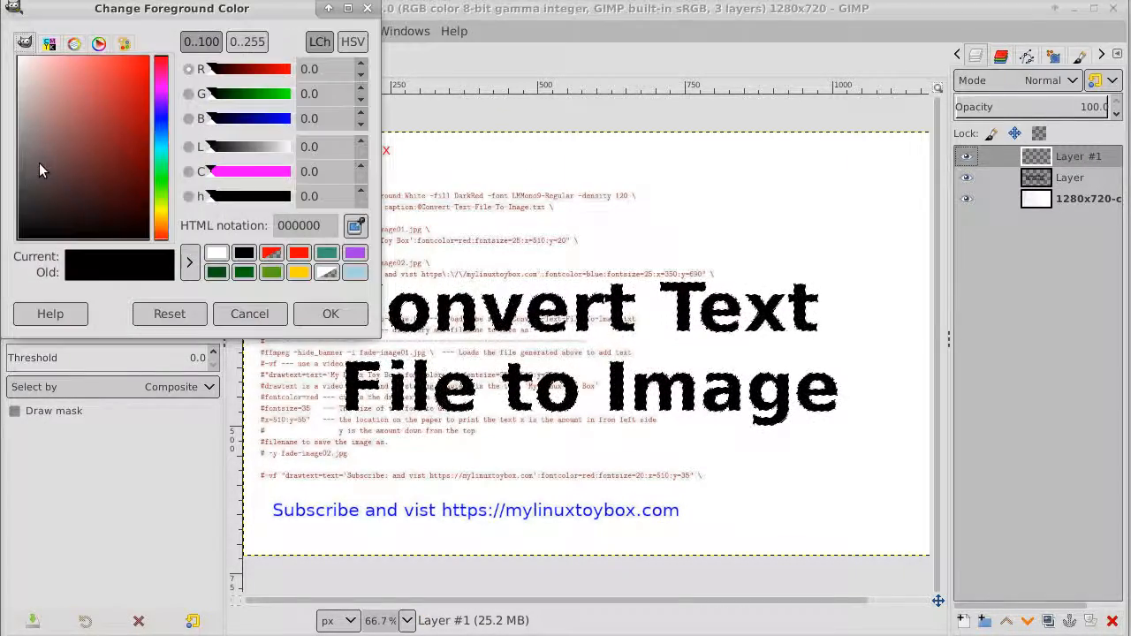
pyautogui.moveTo(114, 171); pyautogui.dragTo(172, 22)
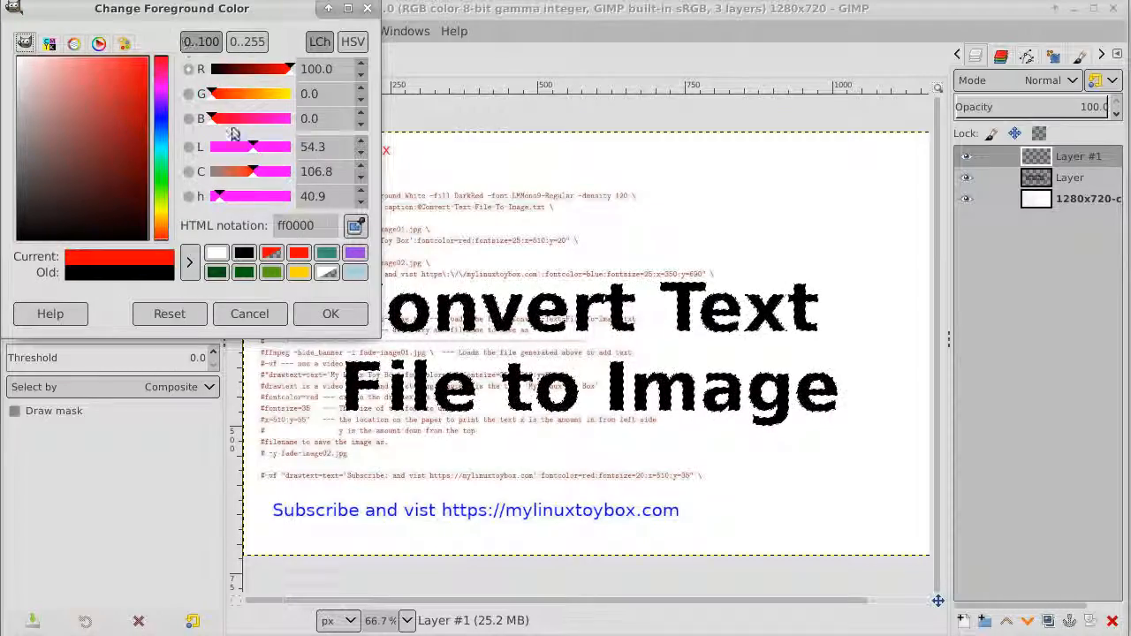
pyautogui.click(322, 316)
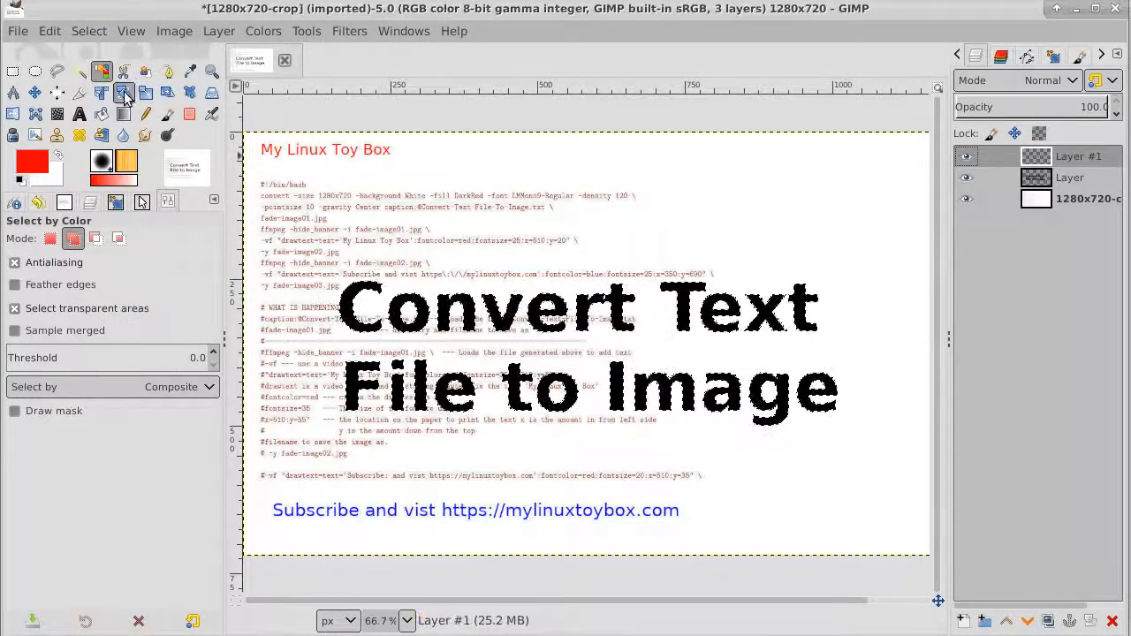
pyautogui.click(101, 114)
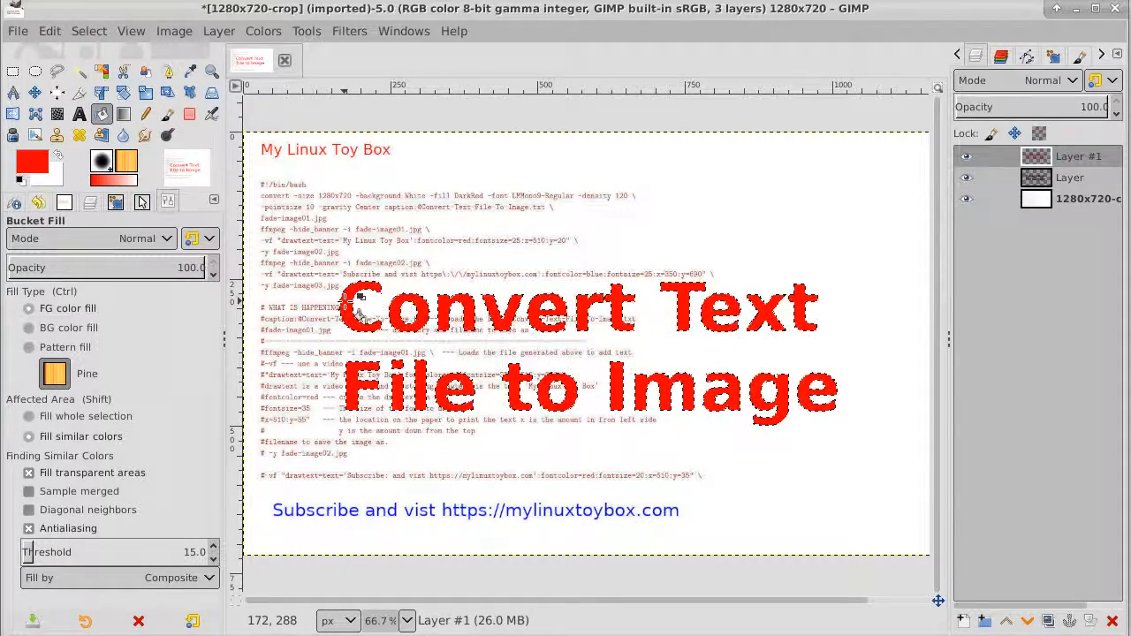
pyautogui.click(965, 159)
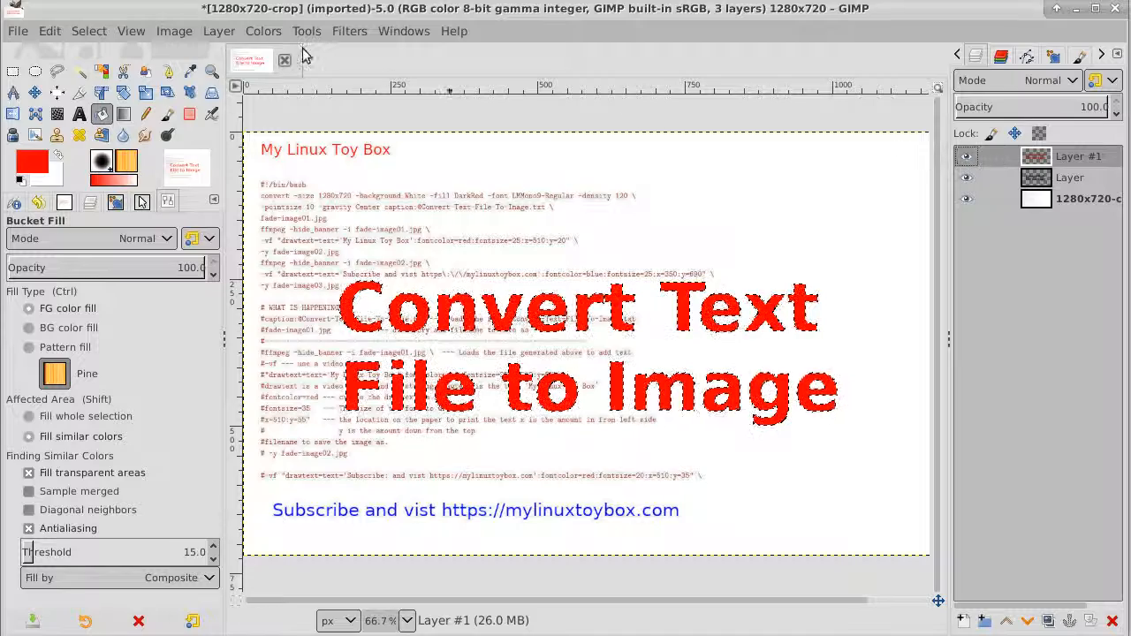
pyautogui.click(89, 31)
pyautogui.click(104, 80)
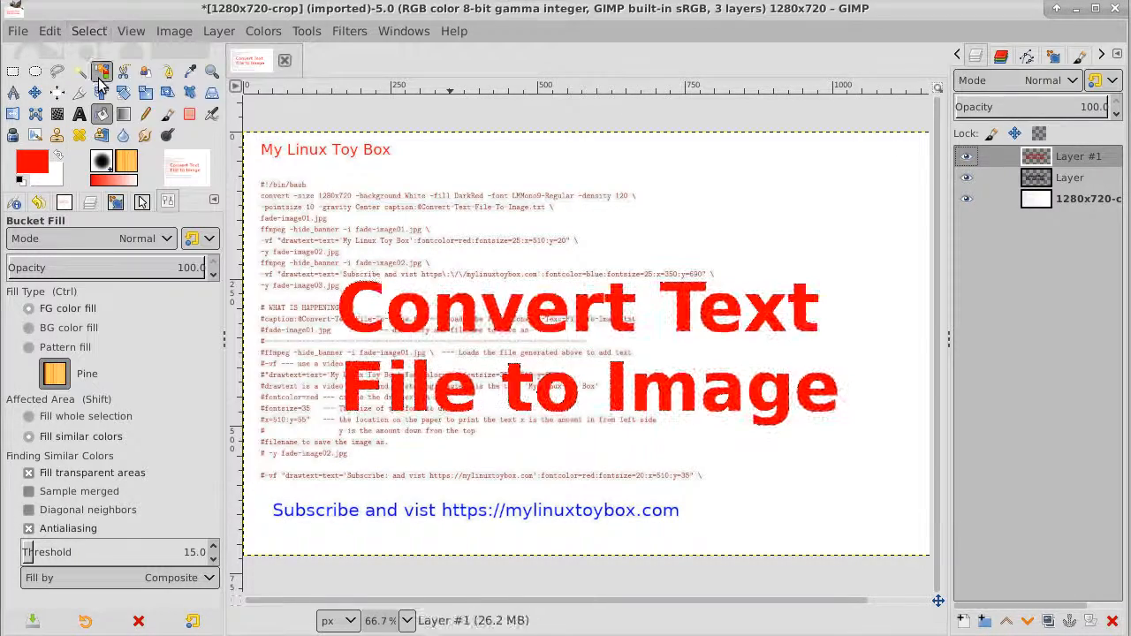
# Apply a Gaussian Blur of size 4.50 in X and Y to the black title layer beneath the red lettering.
pyautogui.click(1073, 177)
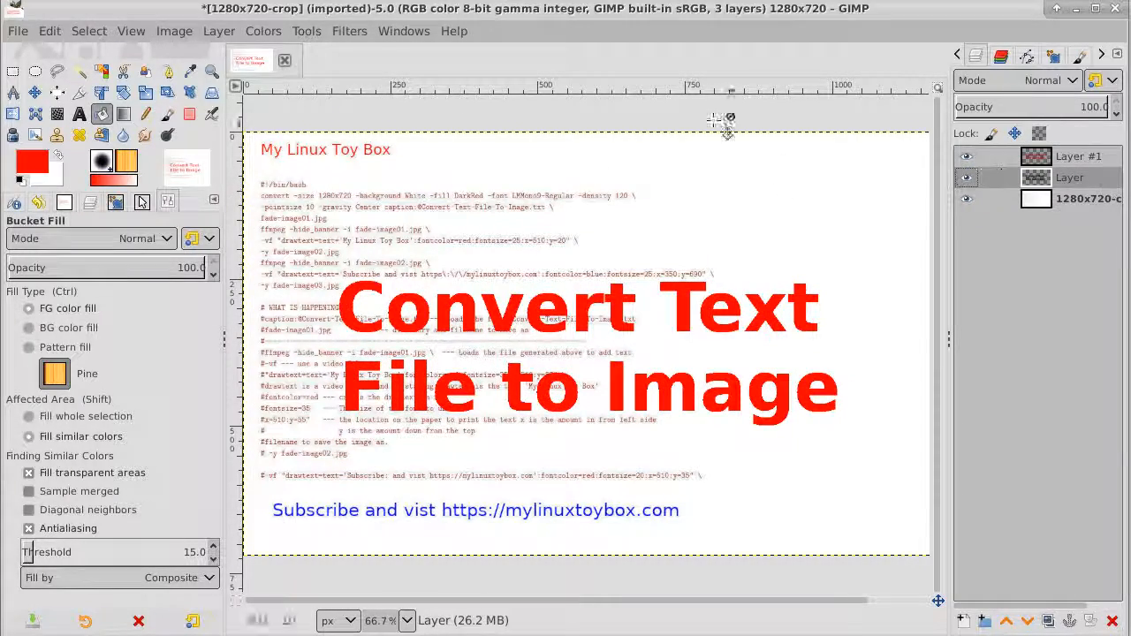
pyautogui.click(349, 31)
pyautogui.moveTo(394, 159)
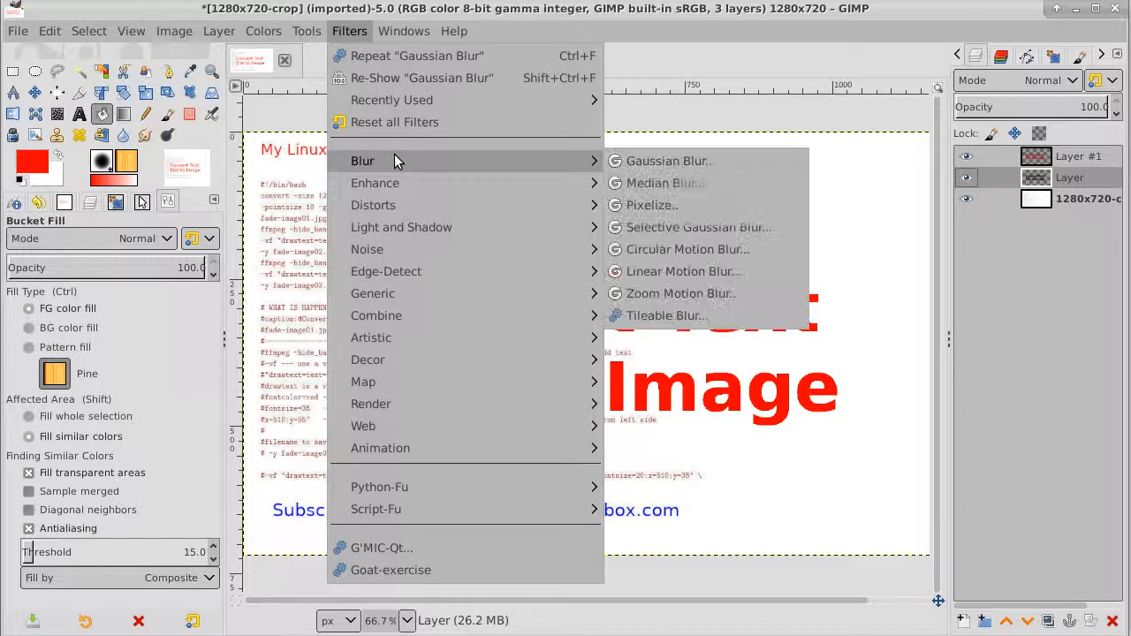
pyautogui.click(714, 160)
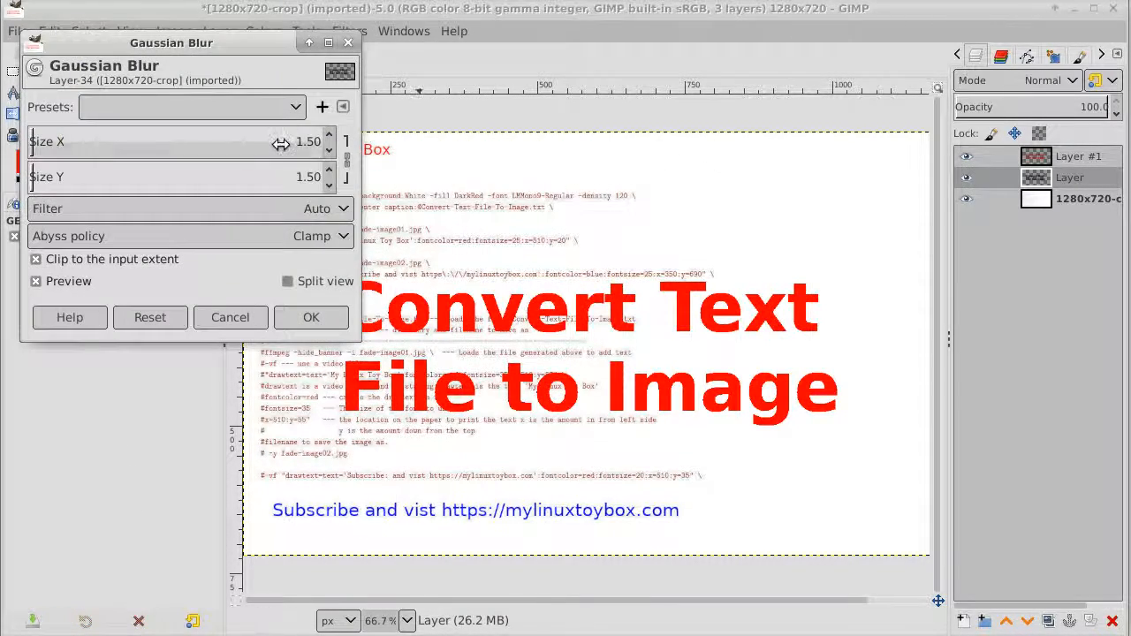
pyautogui.click(329, 138)
pyautogui.click(329, 138)
pyautogui.click(330, 137)
pyautogui.click(330, 137)
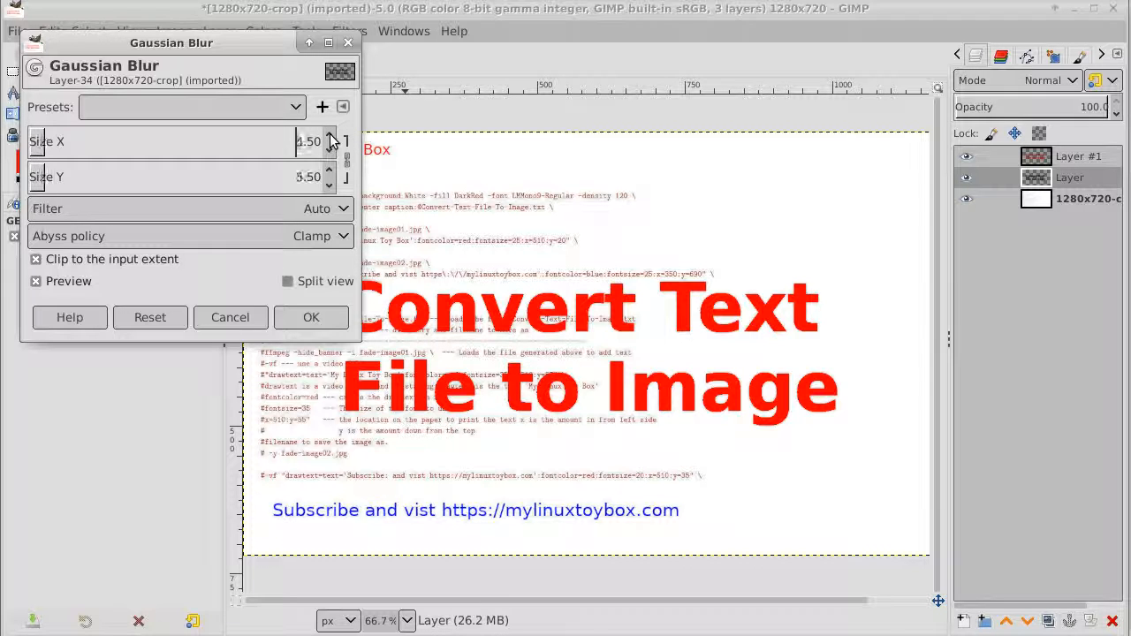
pyautogui.click(330, 138)
pyautogui.click(329, 138)
pyautogui.click(329, 138)
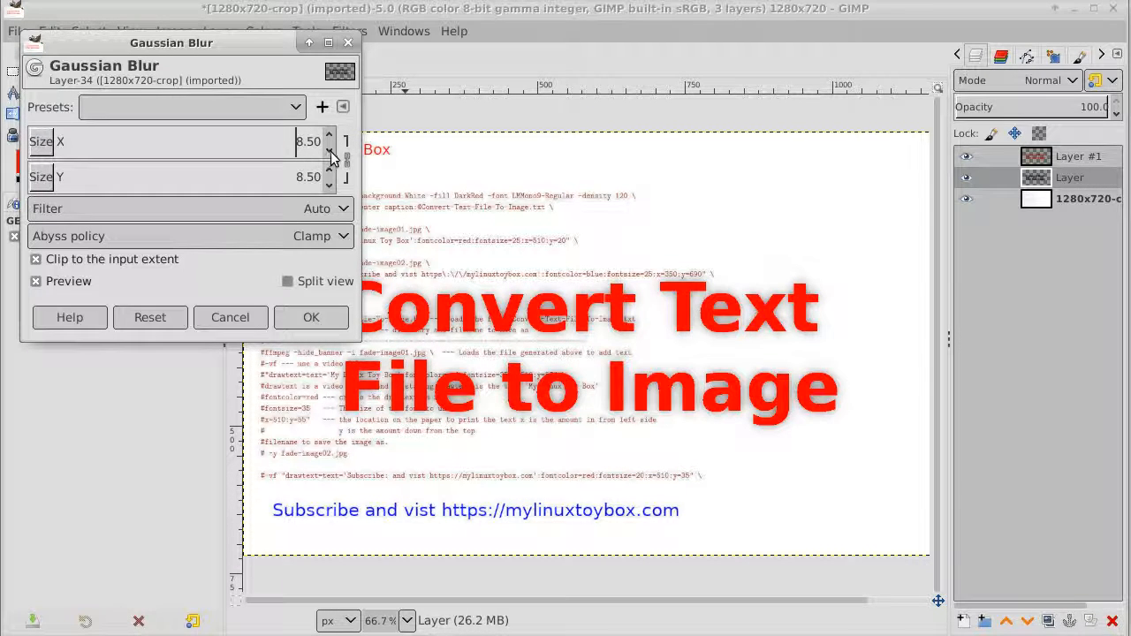
pyautogui.click(330, 151)
pyautogui.click(330, 151)
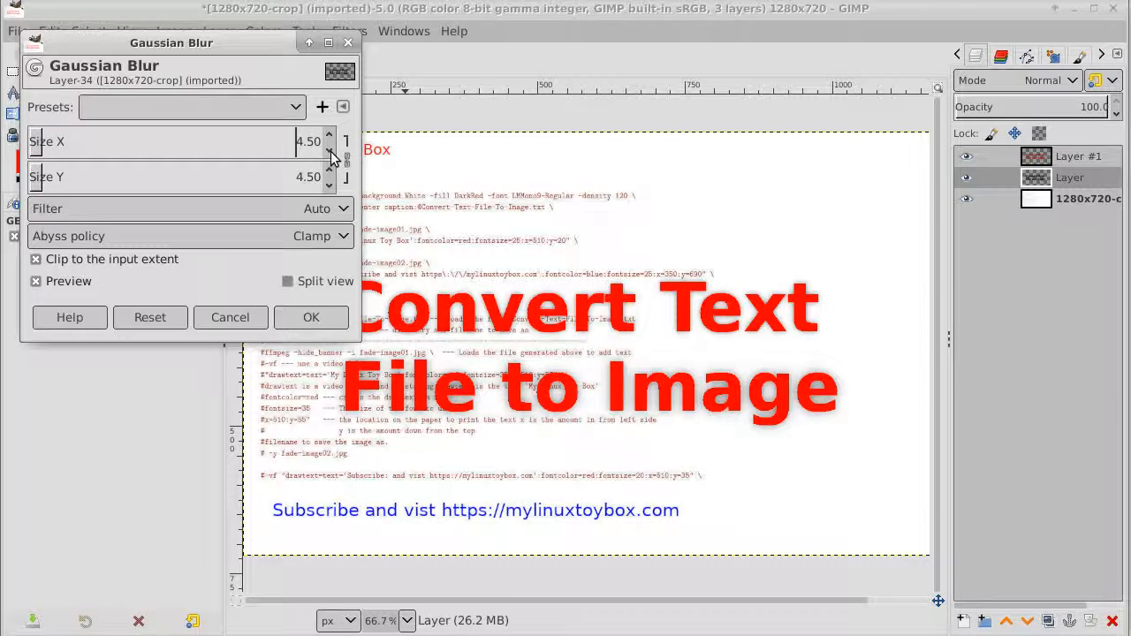
pyautogui.click(327, 320)
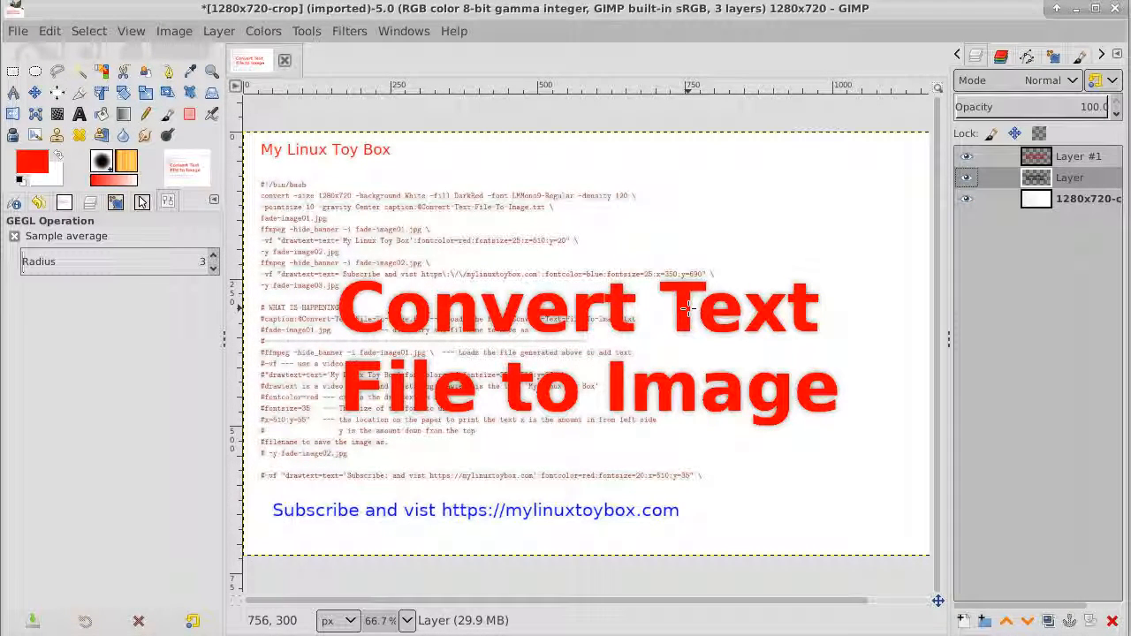
# Darken the blurred shadow by twice duplicating its layer and merging the copy down, and add one more duplicate on top.
pyautogui.click(1049, 623)
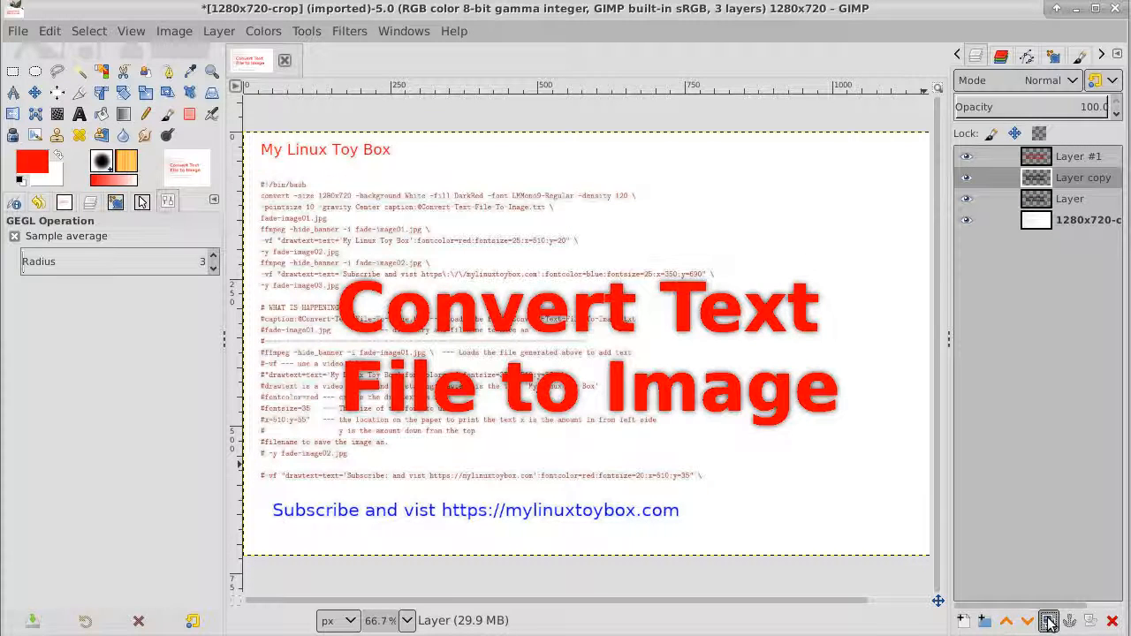
pyautogui.rightClick(1060, 180)
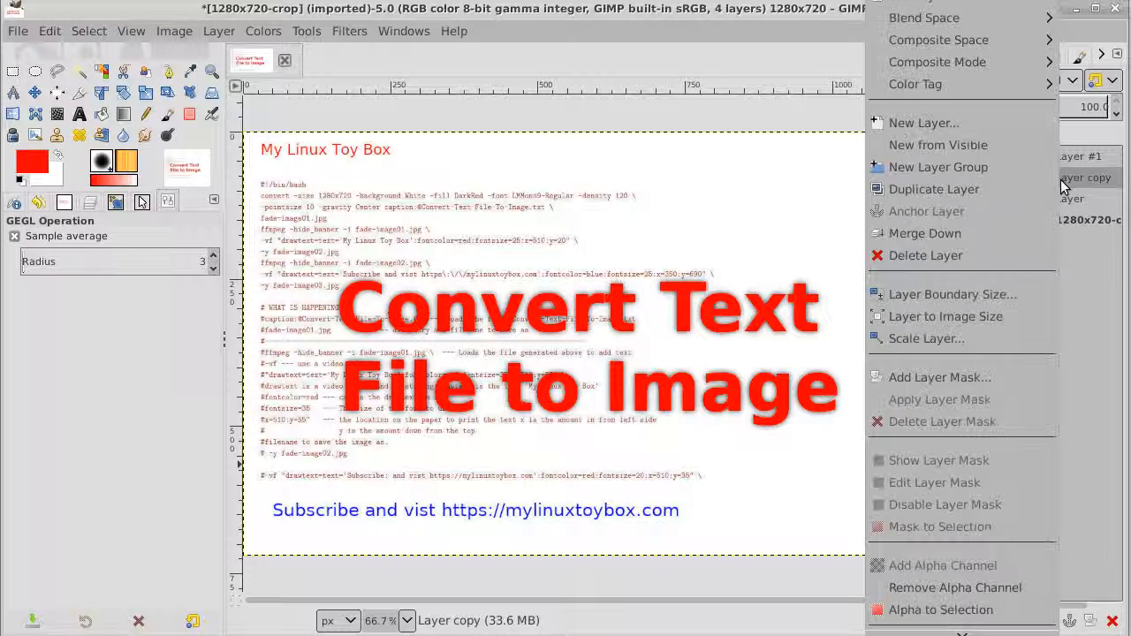
pyautogui.click(993, 232)
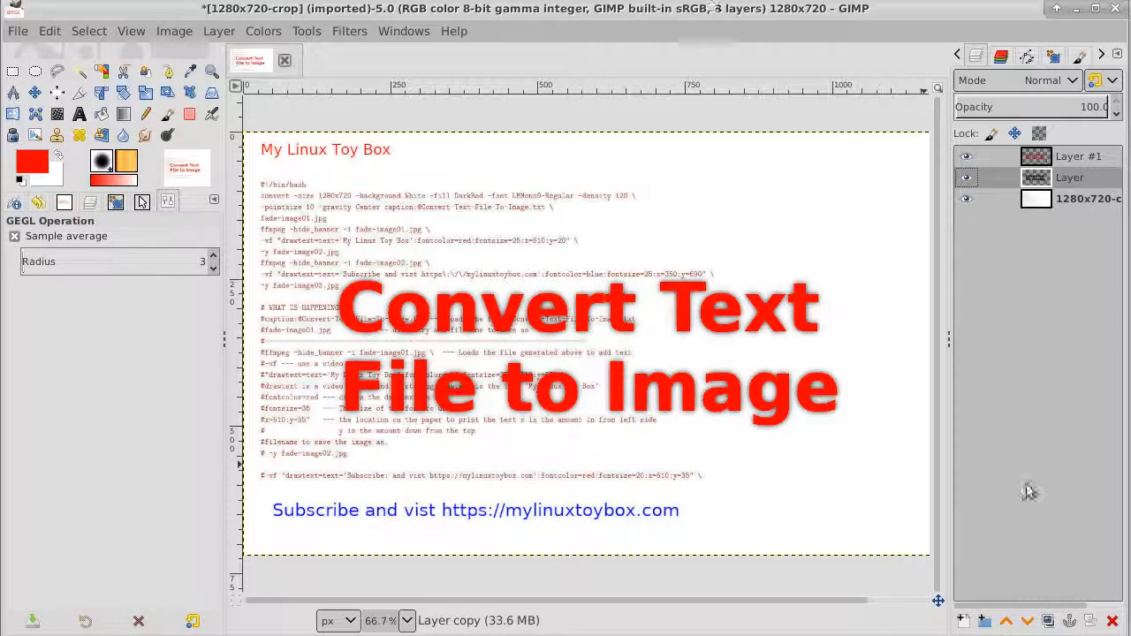
pyautogui.click(1049, 623)
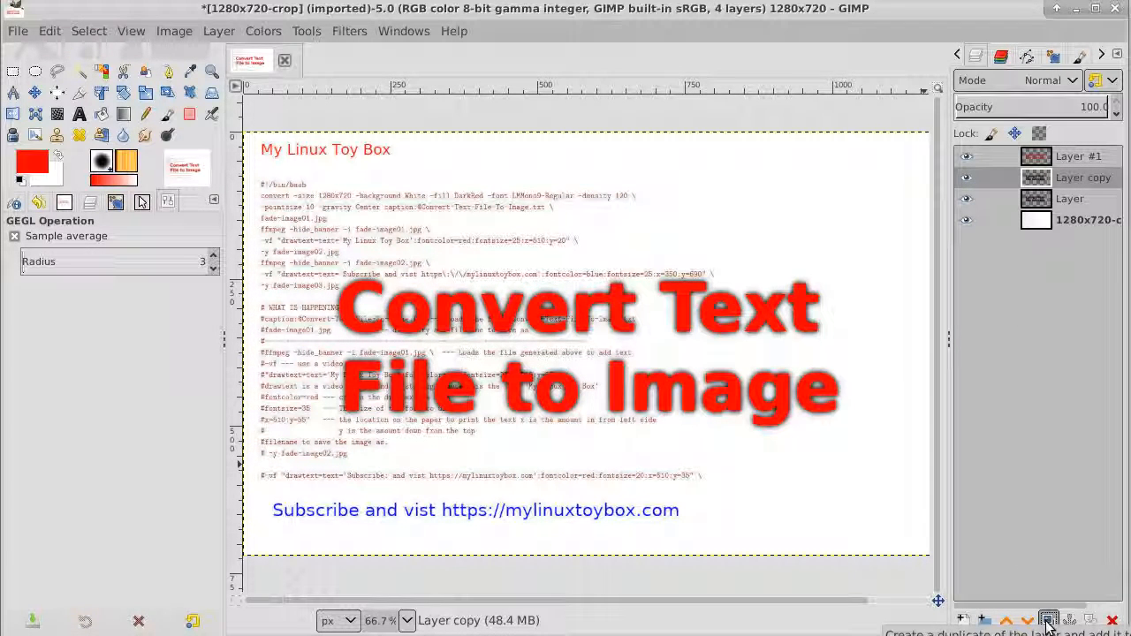
pyautogui.rightClick(1066, 176)
pyautogui.click(1030, 230)
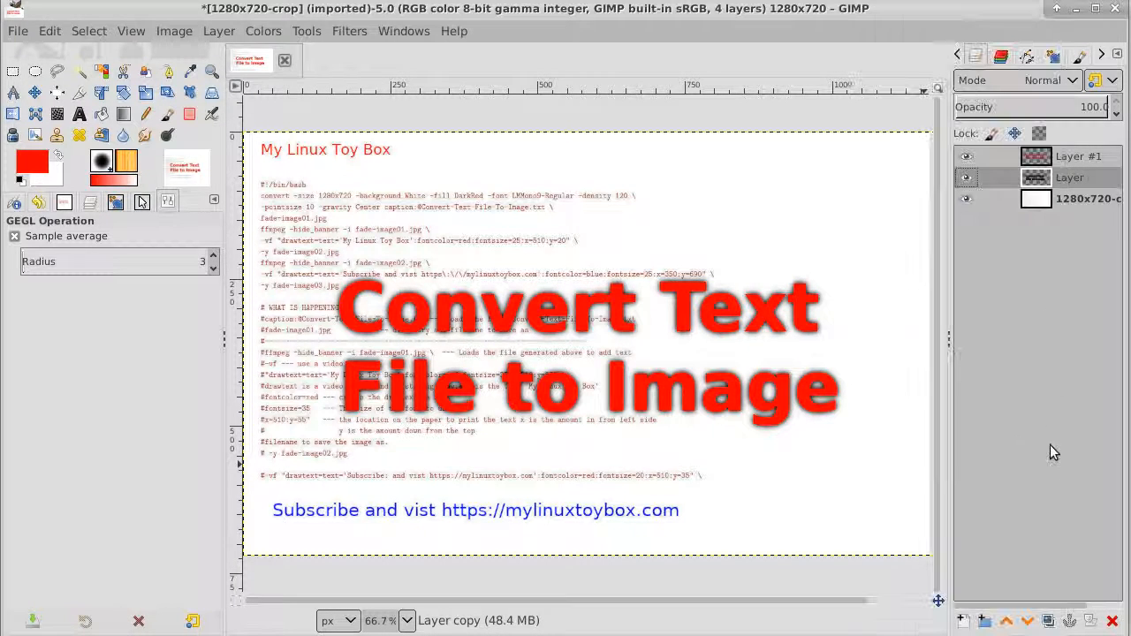
pyautogui.click(1048, 623)
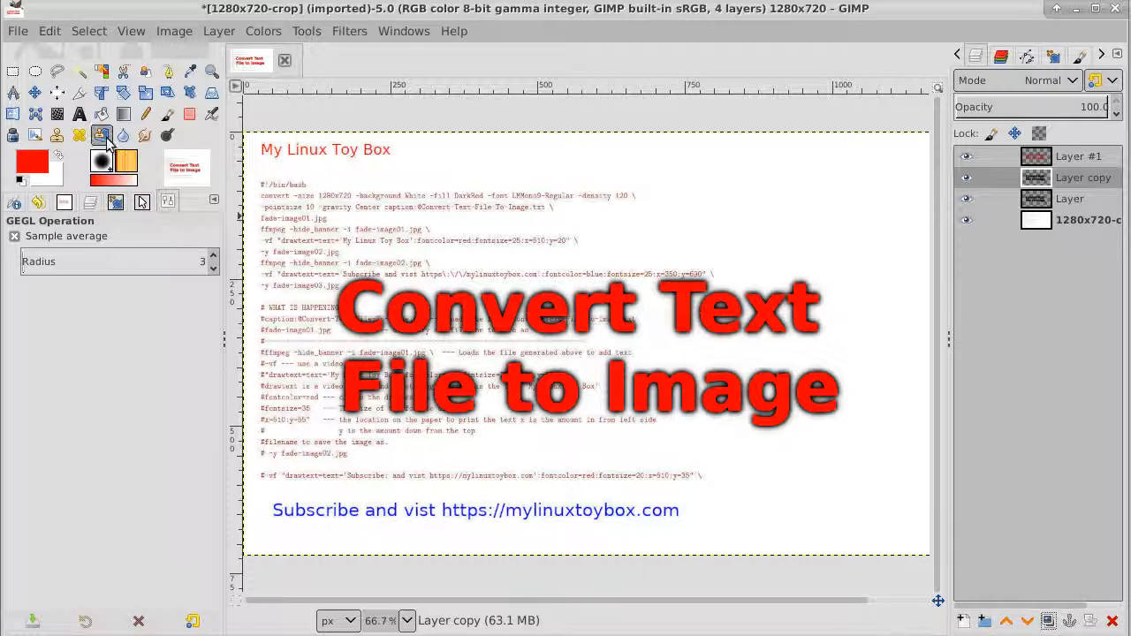
# Export the image as Convert-Text-File-To-Image.jpg in JPEG format at quality 90, and switch to the terminal window.
pyautogui.click(18, 35)
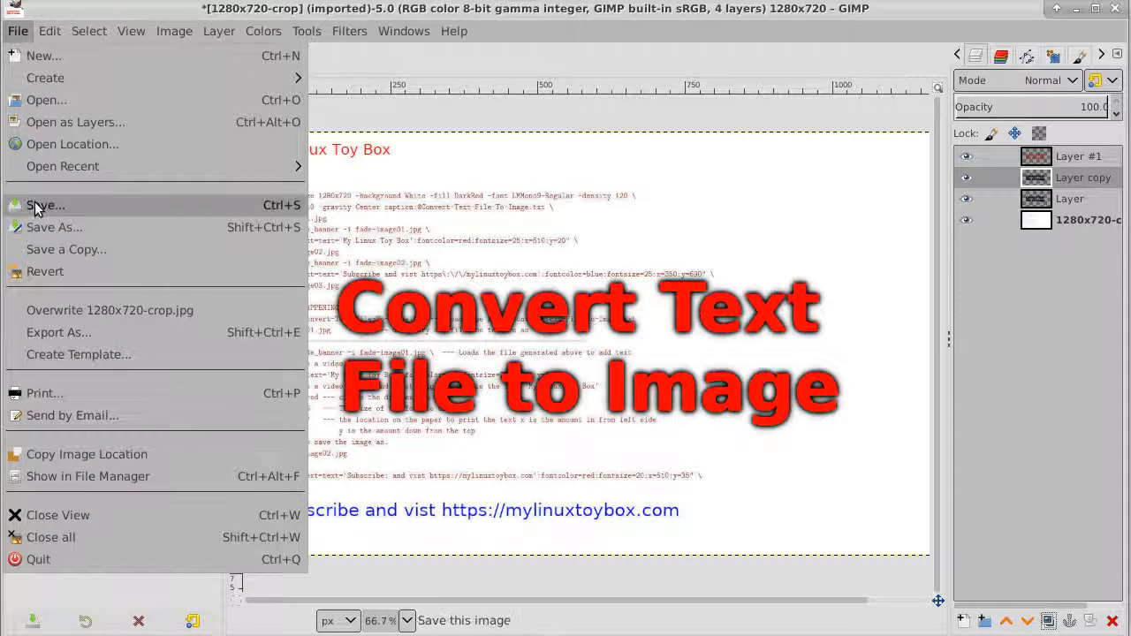
pyautogui.click(58, 332)
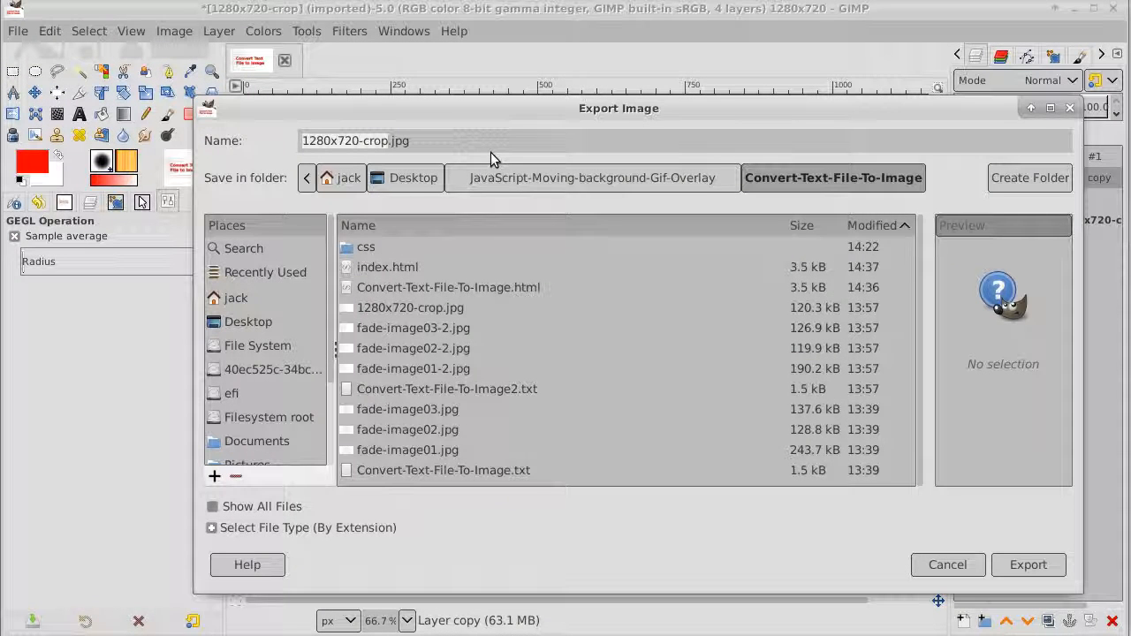
pyautogui.click(463, 286)
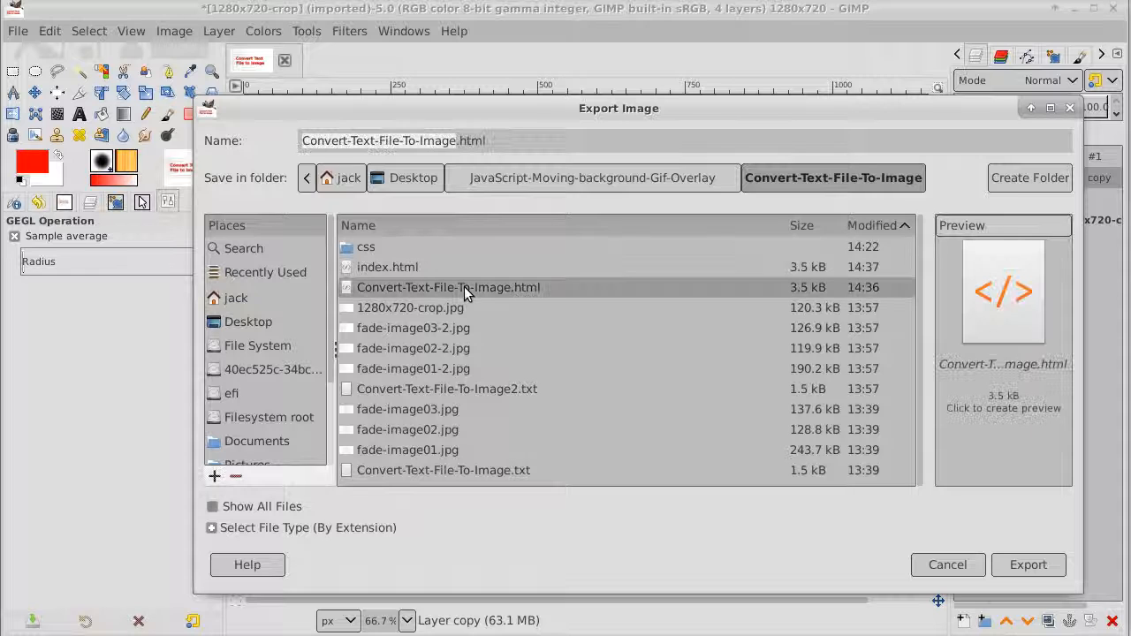
pyautogui.click(495, 142)
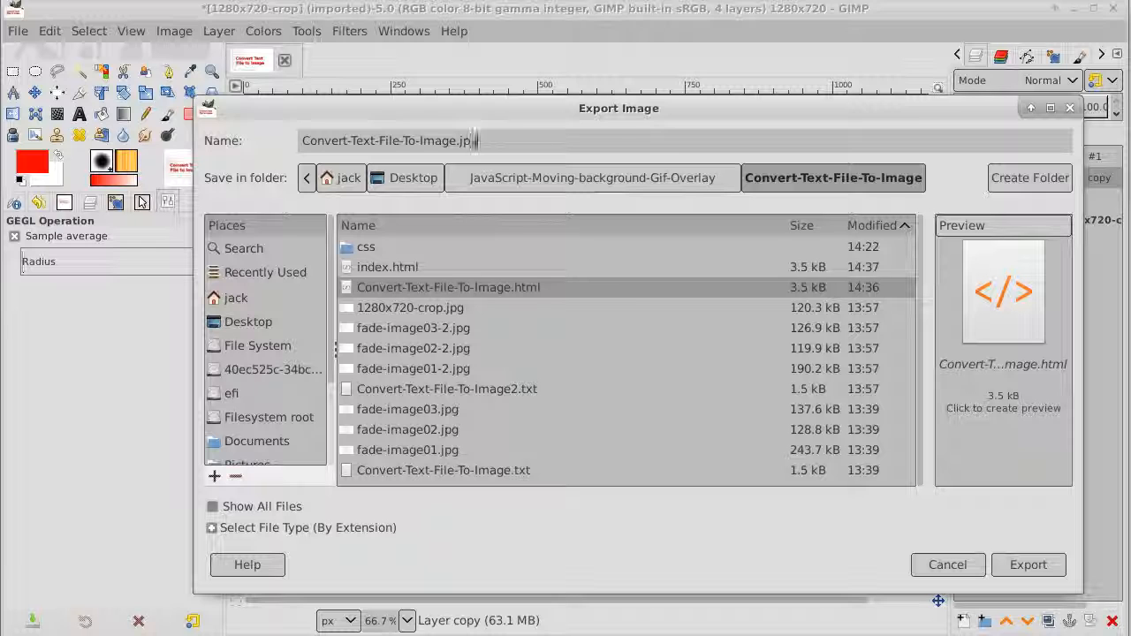
pyautogui.click(1029, 564)
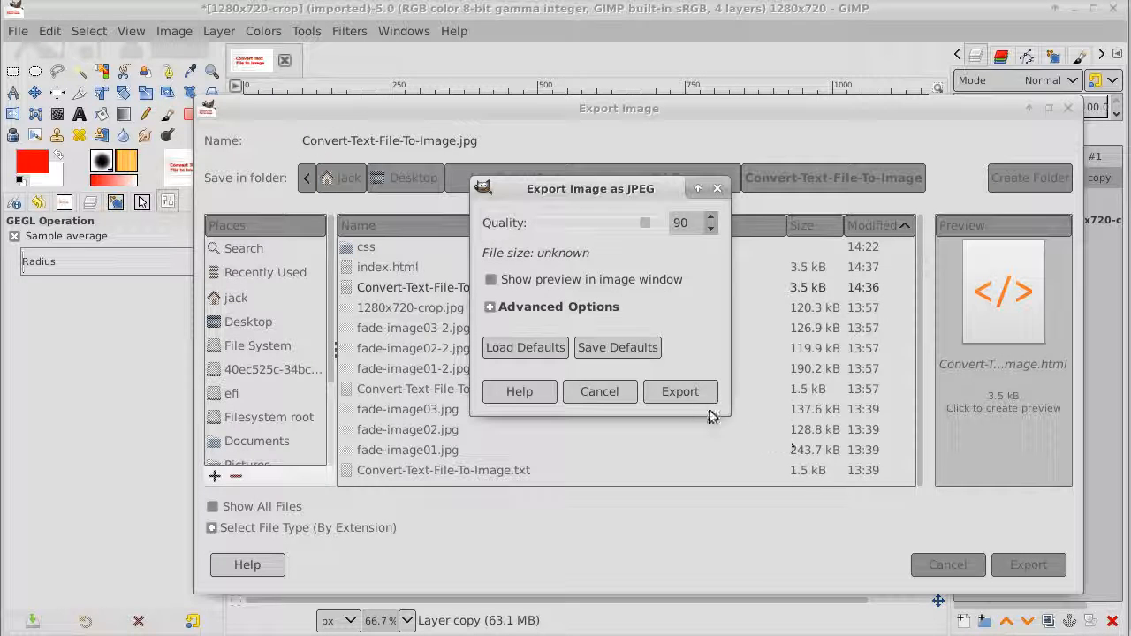
pyautogui.click(679, 391)
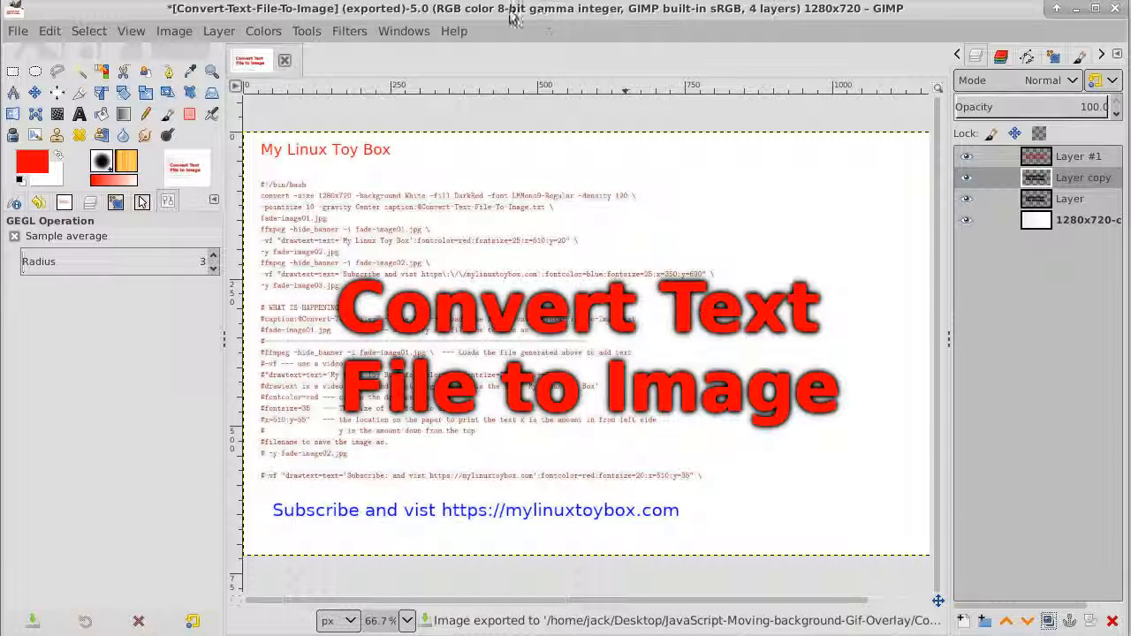
pyautogui.hotkey('alt', 'Tab')
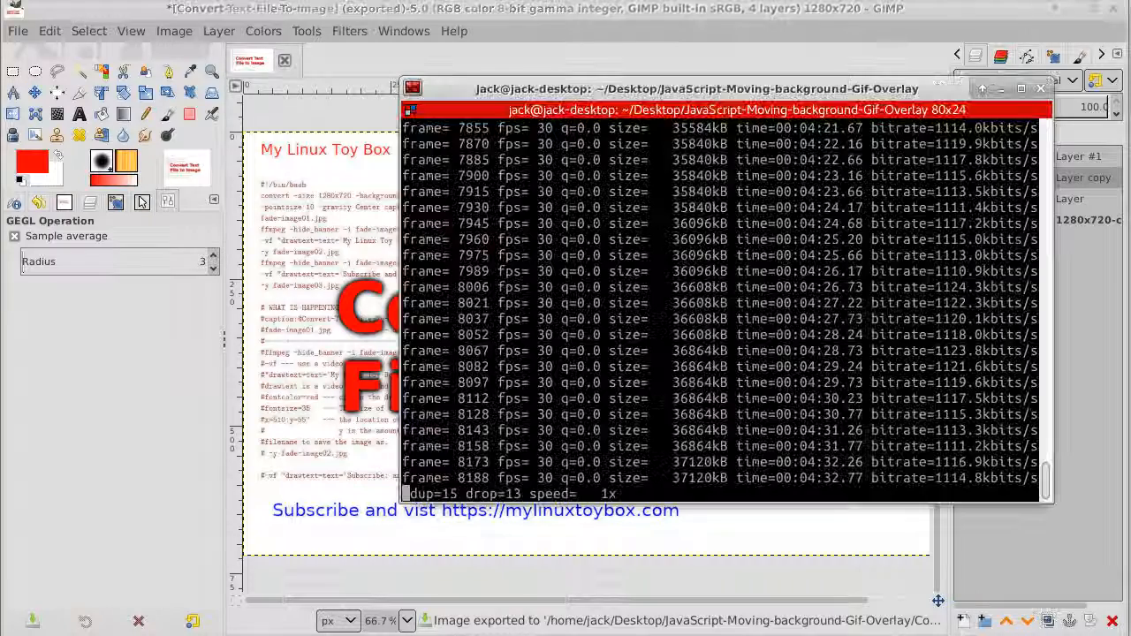